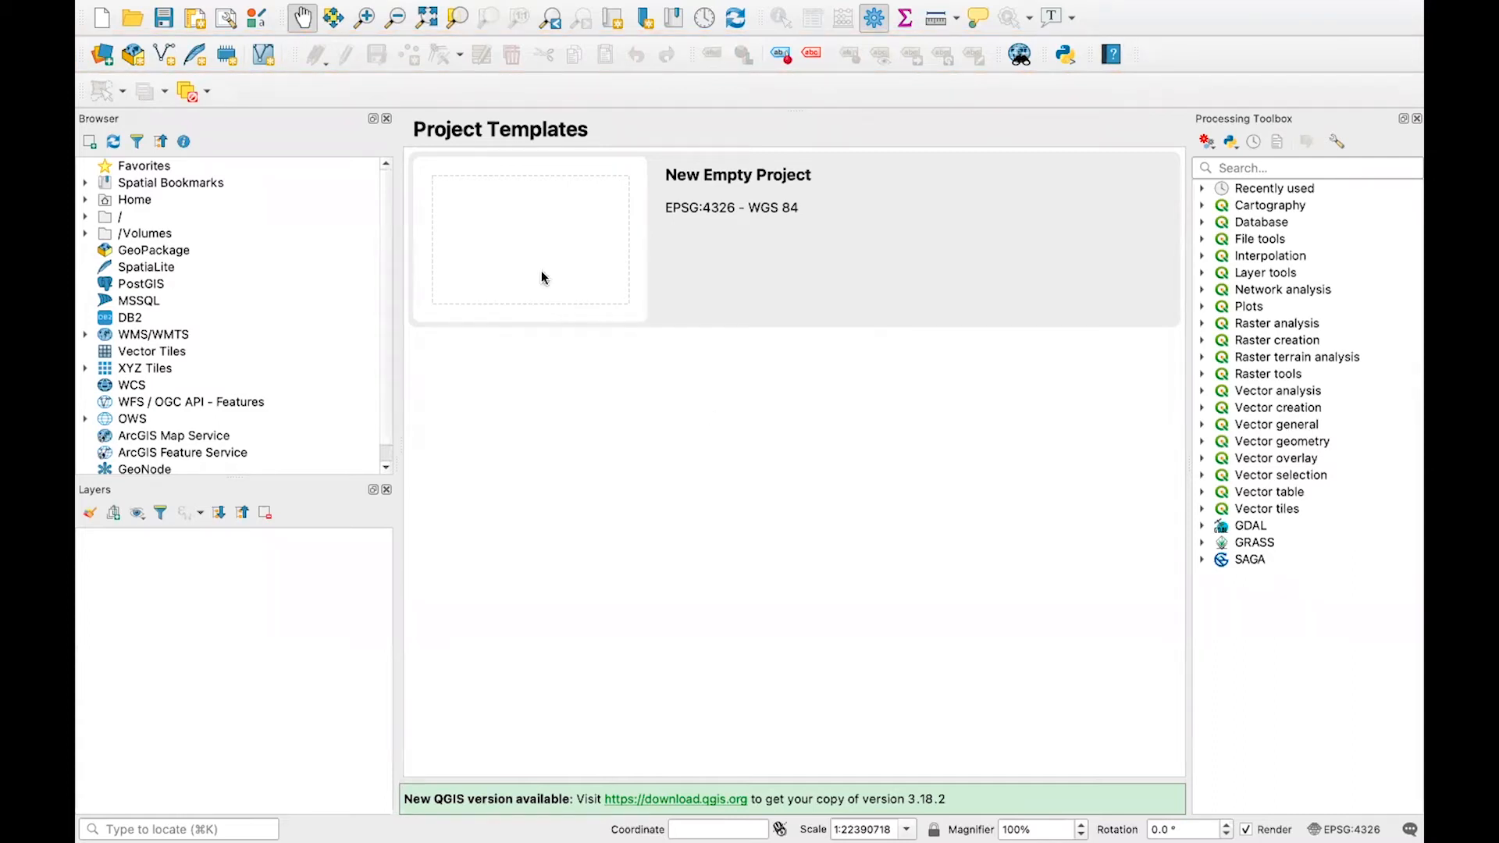
- Create a new empty project in EPSG:4326 and load the built-in world map by entering "world" as the map coordinate
{"action": "double_click", "coordinate": [524, 250]}
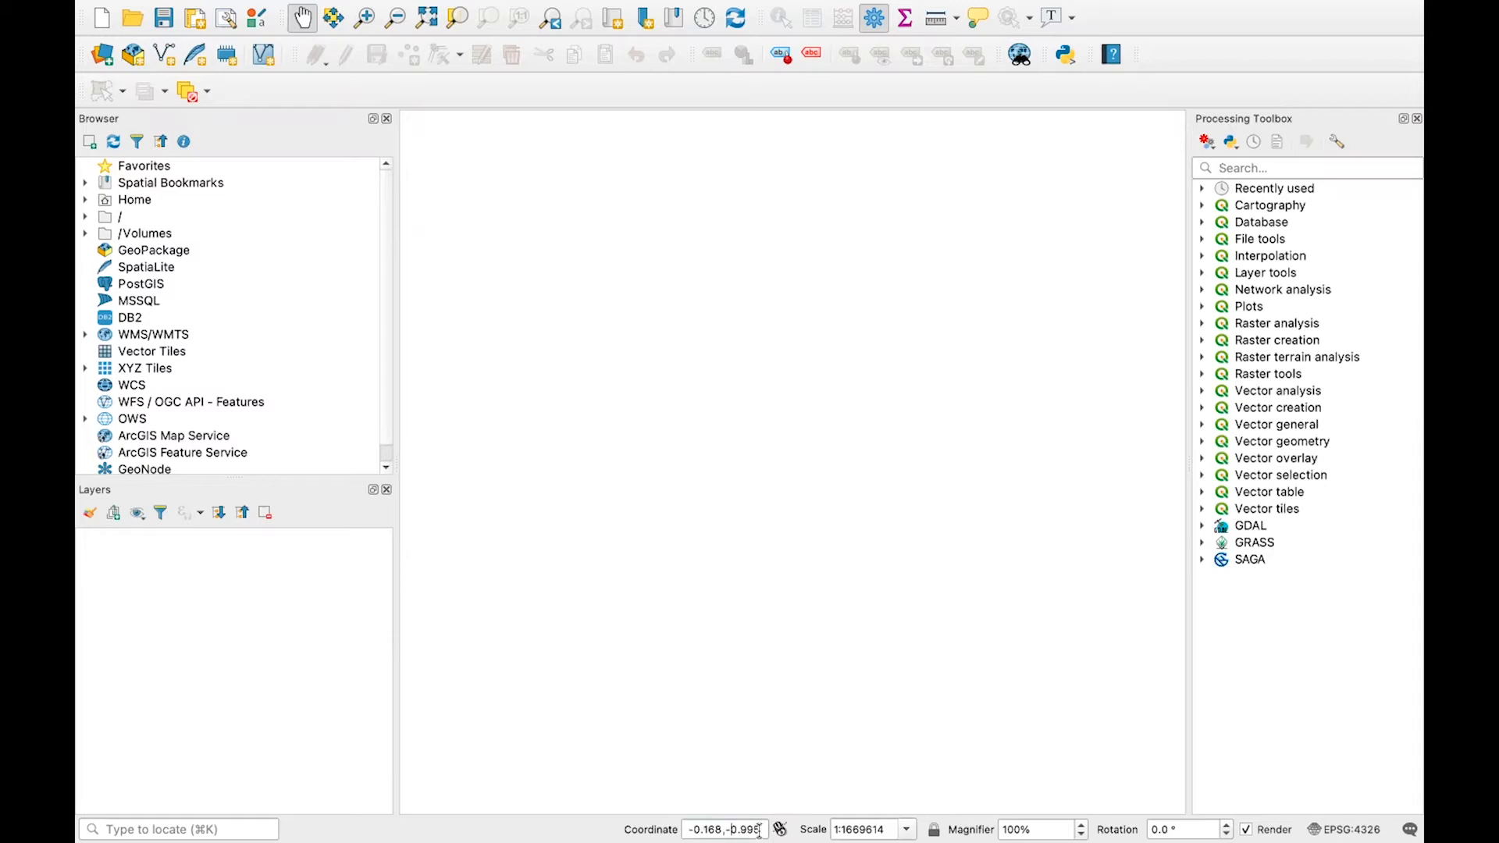
{"action": "left_click_drag", "start_coordinate": [760, 830], "coordinate": [654, 825]}
{"action": "type", "text": "world"}
{"action": "key", "text": "Return"}
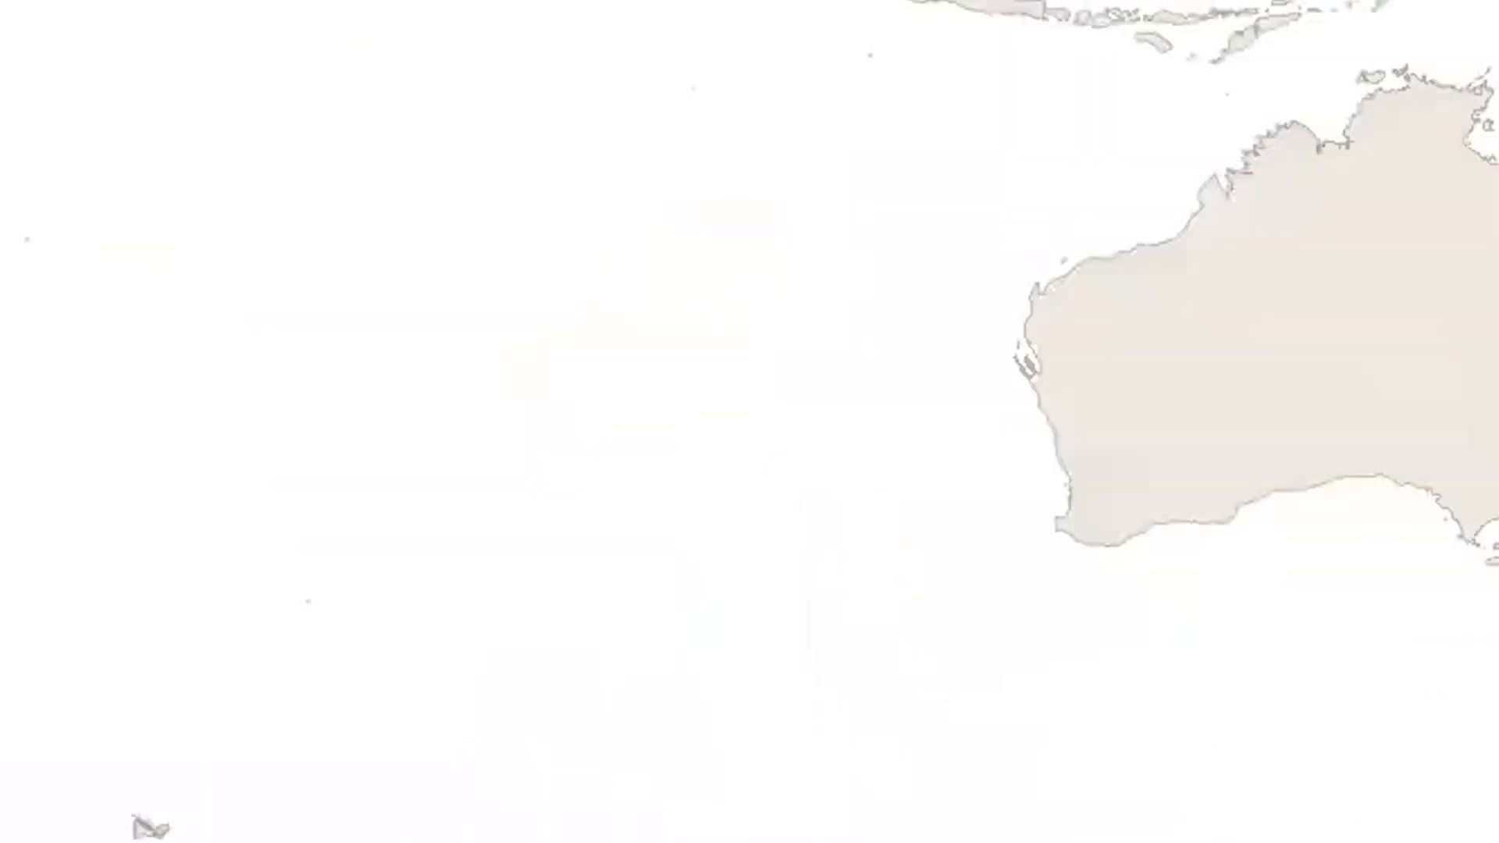
- Examine the coastline of southern Australia and Tasmania on the world map, then return to the full map extent
{"action": "left_click_drag", "start_coordinate": [1404, 651], "coordinate": [947, 712]}
{"action": "scroll", "coordinate": [1268, 659], "scroll_direction": "up", "scroll_amount": 3}
{"action": "scroll", "coordinate": [812, 579], "scroll_direction": "up", "scroll_amount": 1}
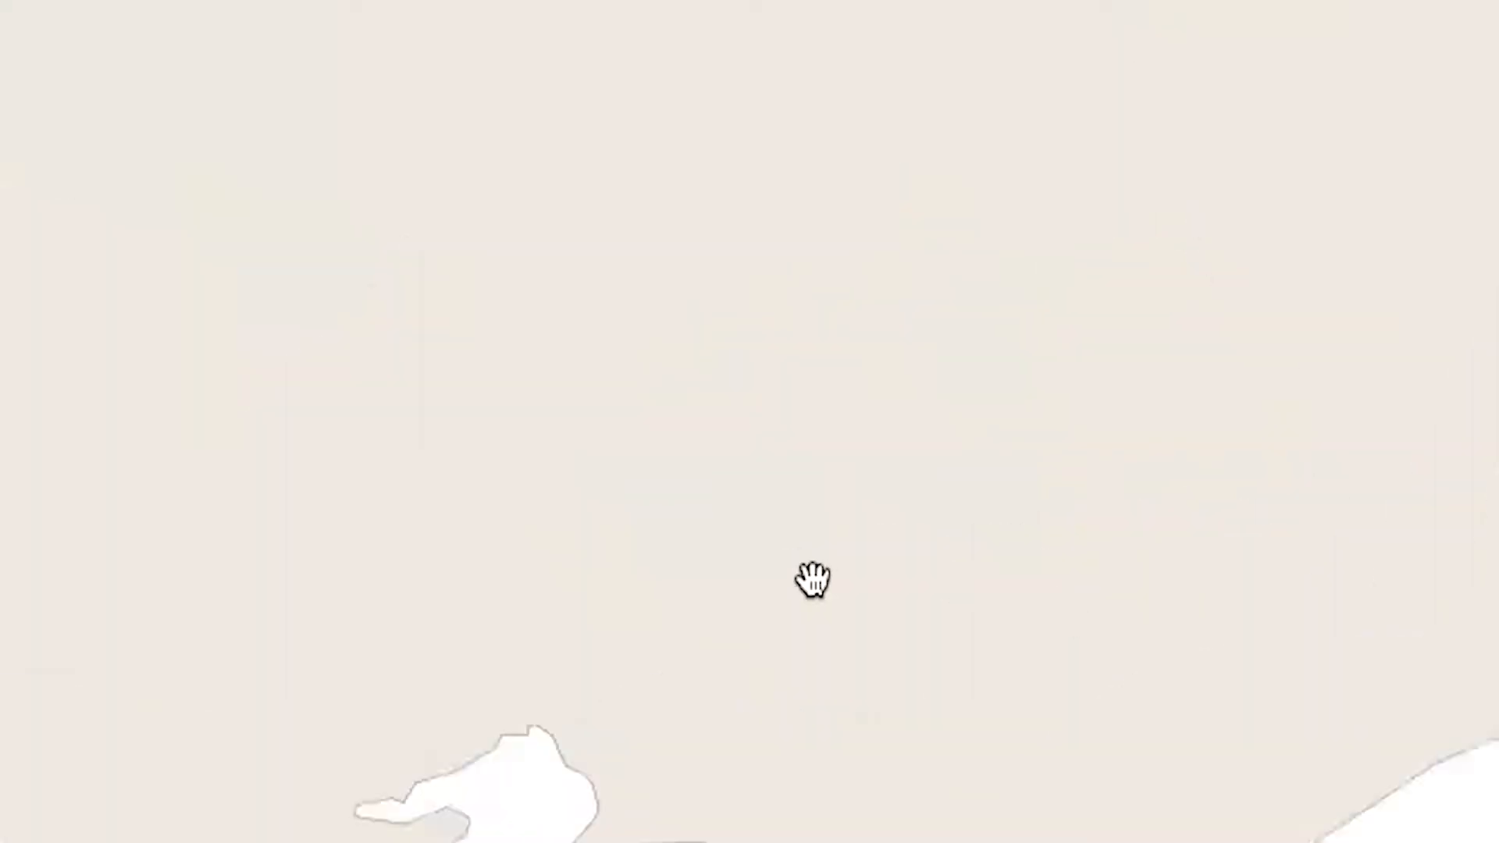
{"action": "scroll", "coordinate": [1147, 589], "scroll_direction": "down", "scroll_amount": 5}
{"action": "scroll", "coordinate": [1023, 668], "scroll_direction": "up", "scroll_amount": 3}
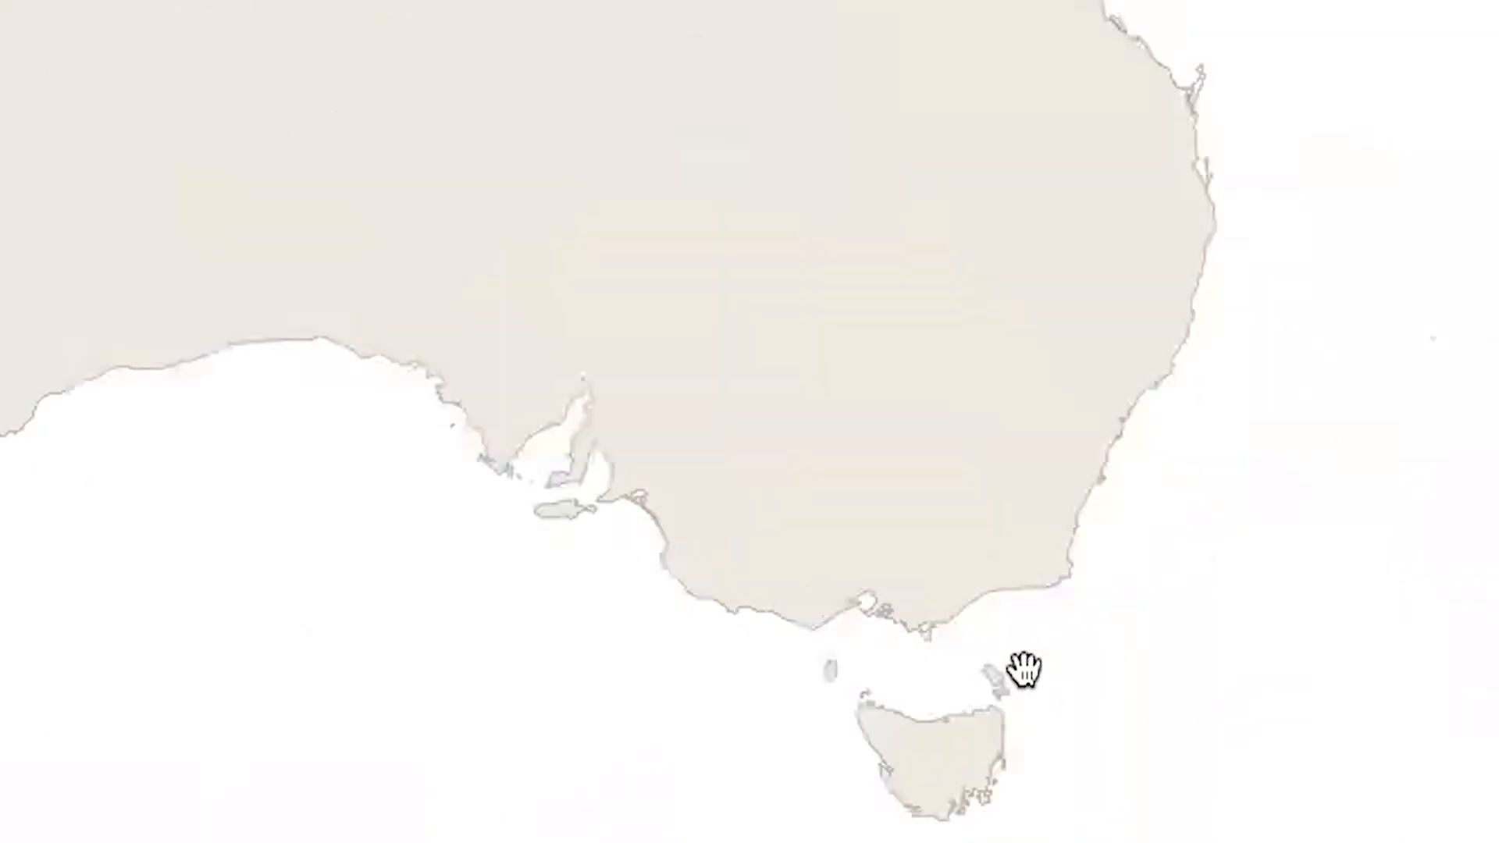
{"action": "scroll", "coordinate": [1031, 669], "scroll_direction": "down", "scroll_amount": 5}
{"action": "scroll", "coordinate": [836, 619], "scroll_direction": "up", "scroll_amount": 4}
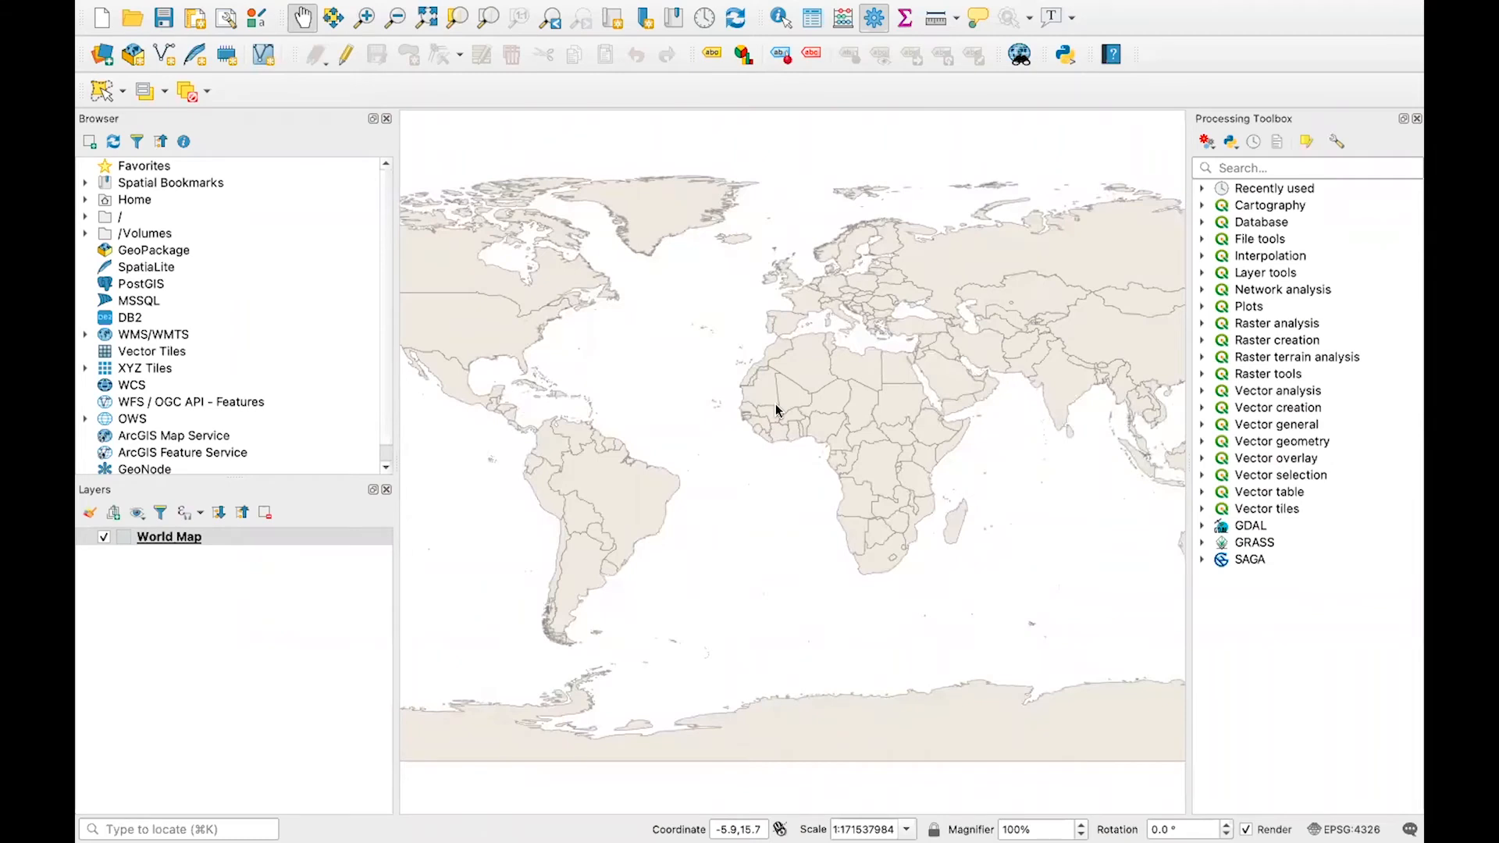
{"action": "key", "text": "ctrl+shift+f"}
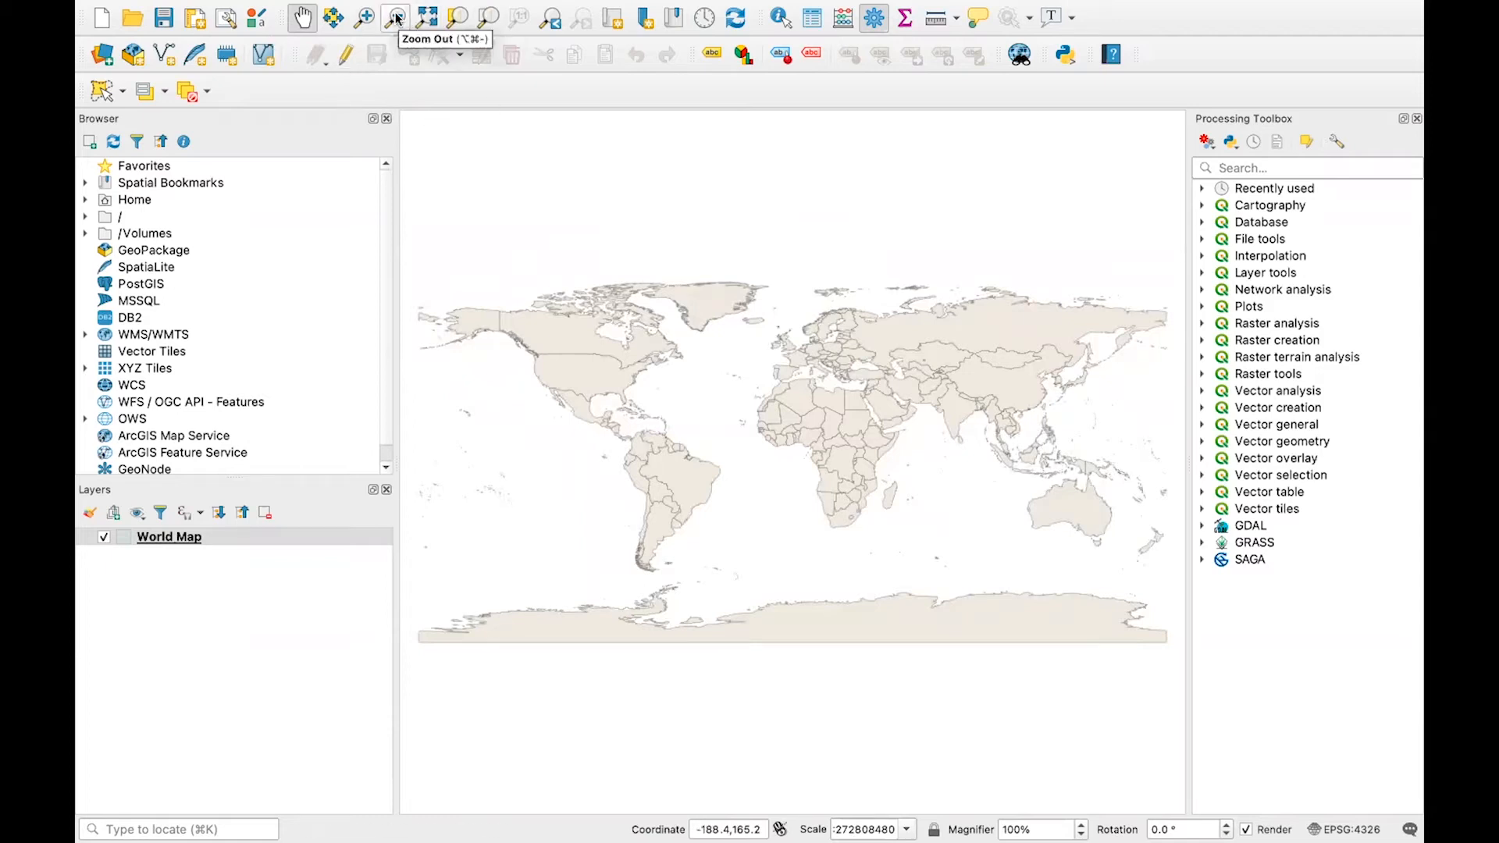
- Magnify North America with the Zoom In tool, then use Zoom Out to view the whole world again
{"action": "left_click", "coordinate": [366, 19]}
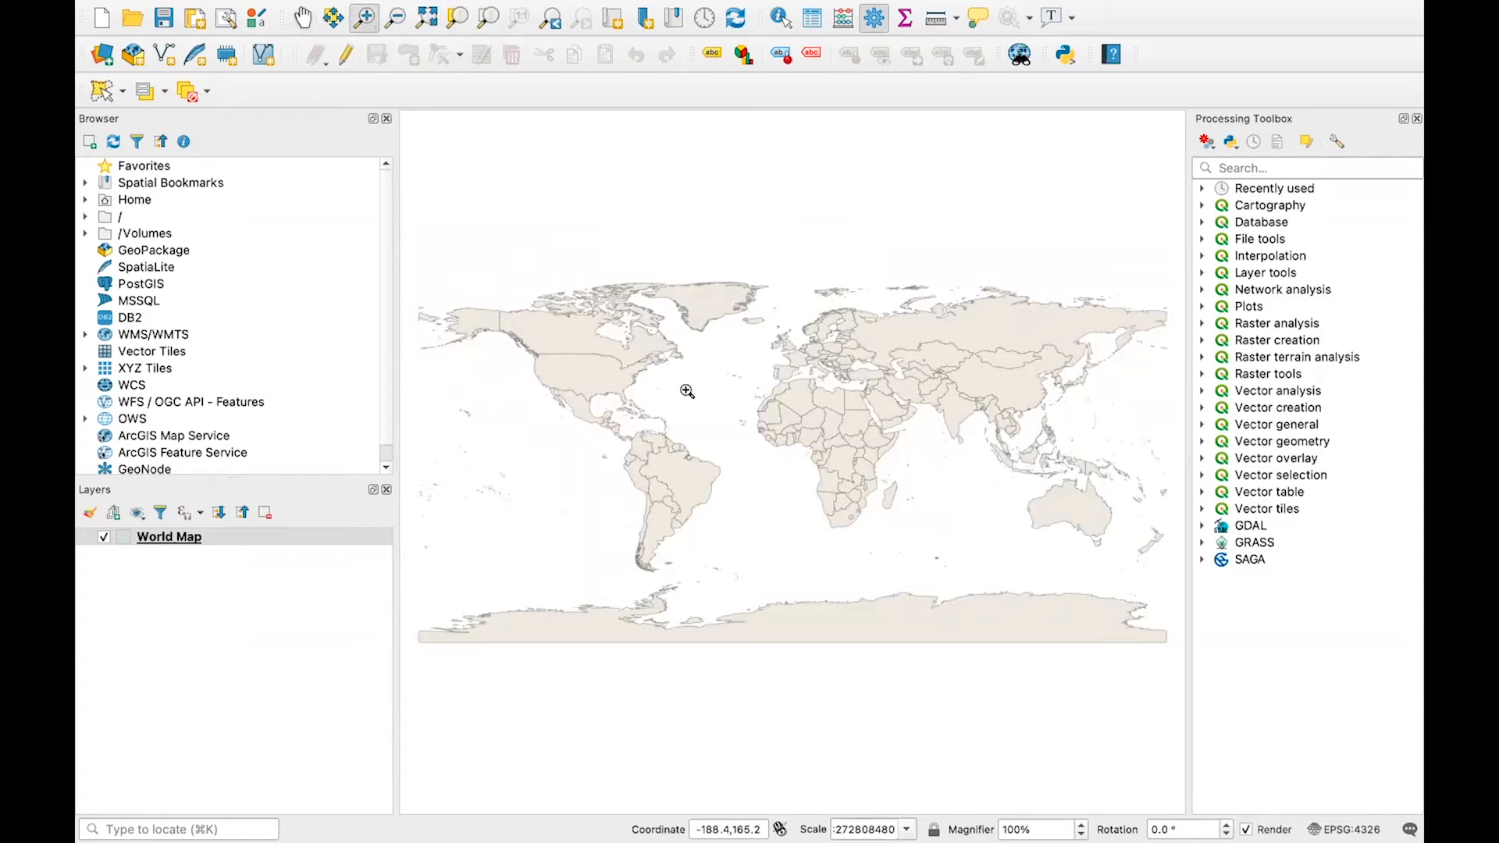
{"action": "left_click", "coordinate": [659, 408]}
{"action": "left_click", "coordinate": [635, 429]}
{"action": "left_click", "coordinate": [392, 19]}
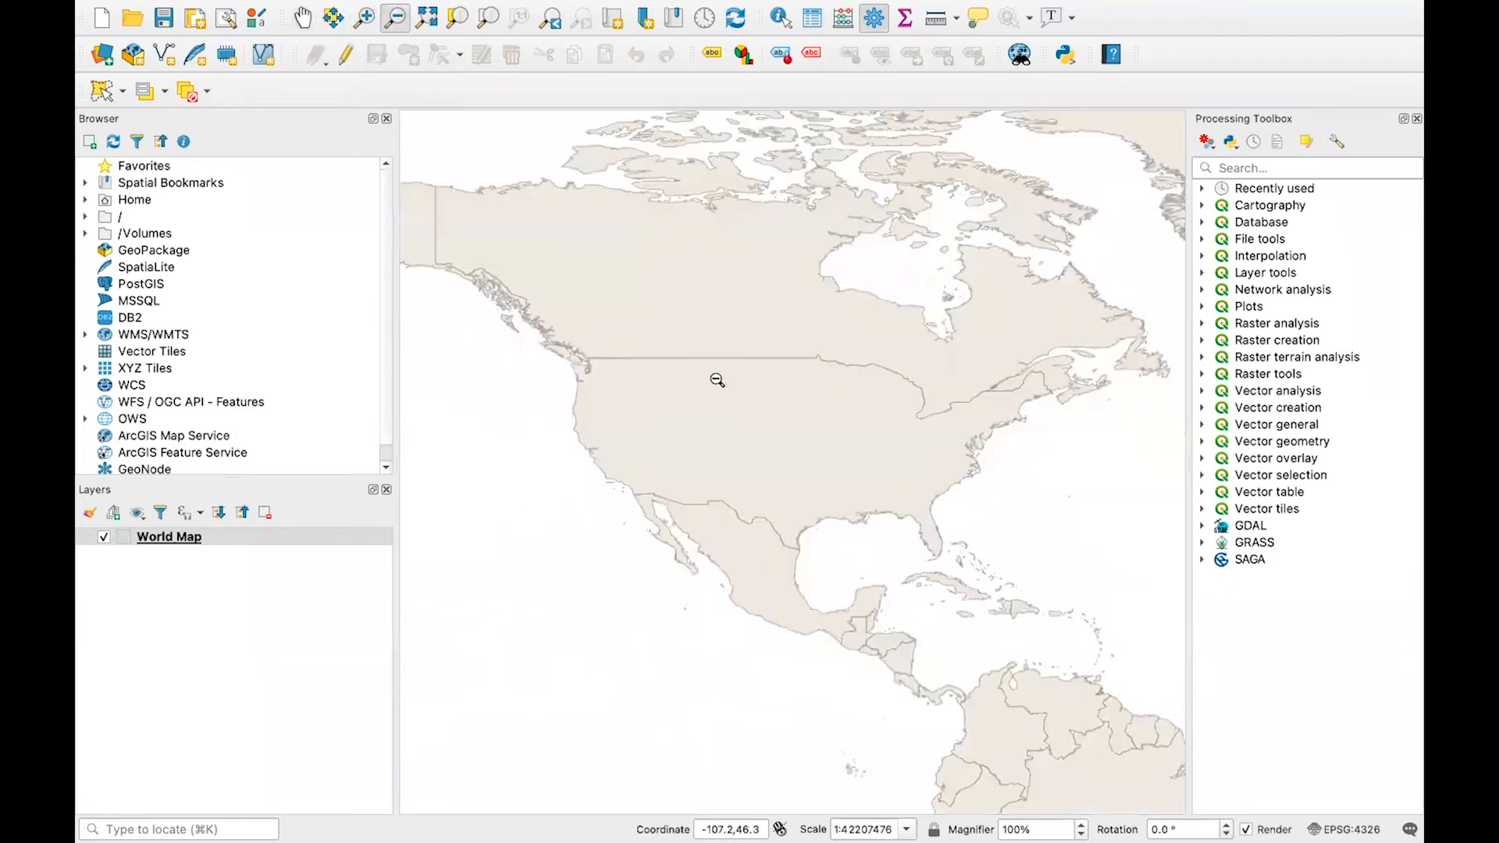
{"action": "left_click", "coordinate": [712, 378]}
{"action": "left_click", "coordinate": [796, 426]}
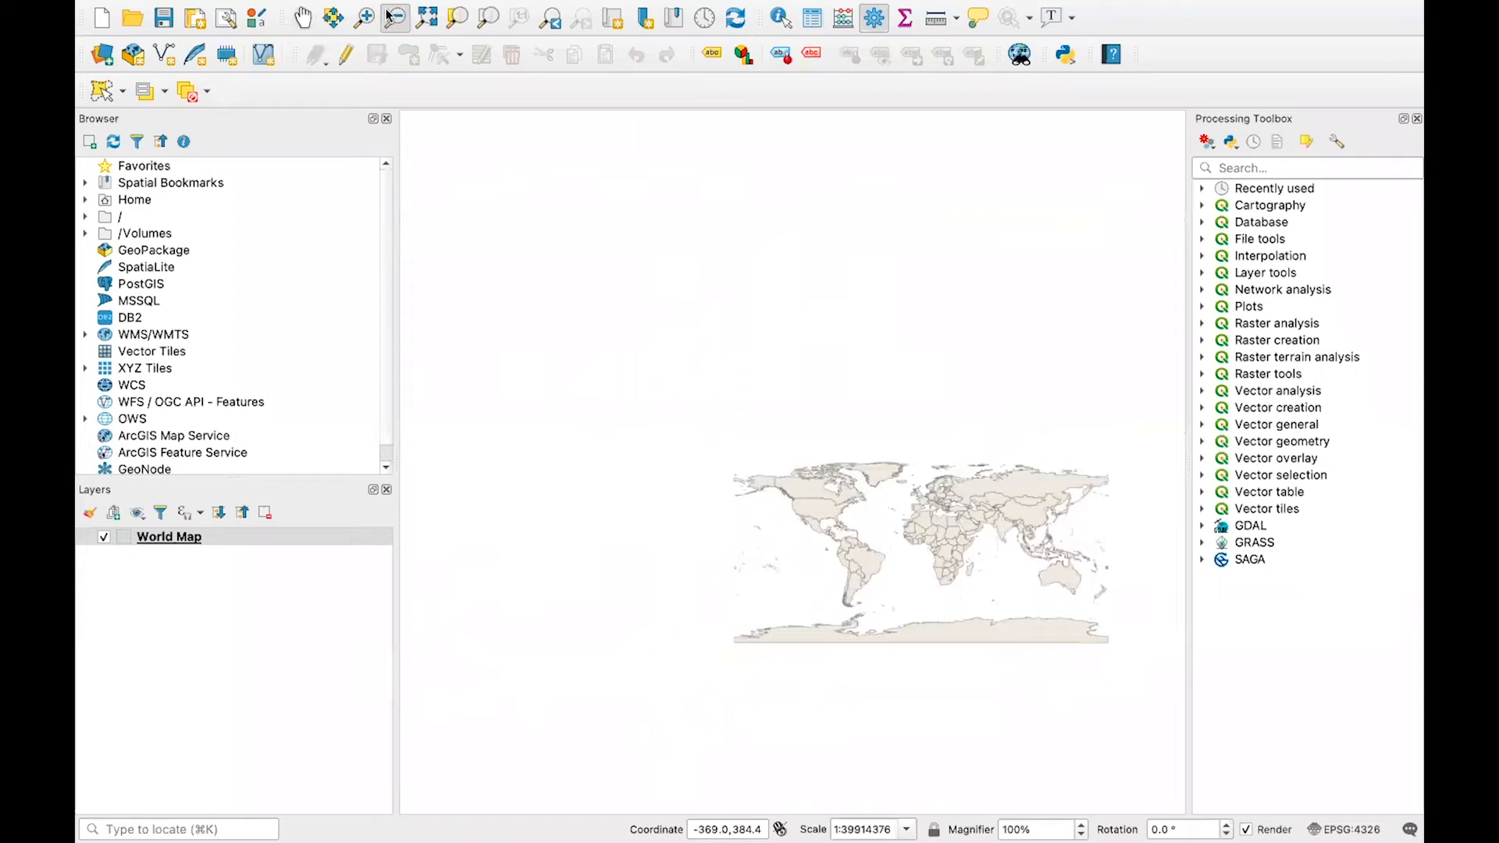
{"action": "left_click_drag", "start_coordinate": [1039, 576], "coordinate": [956, 574]}
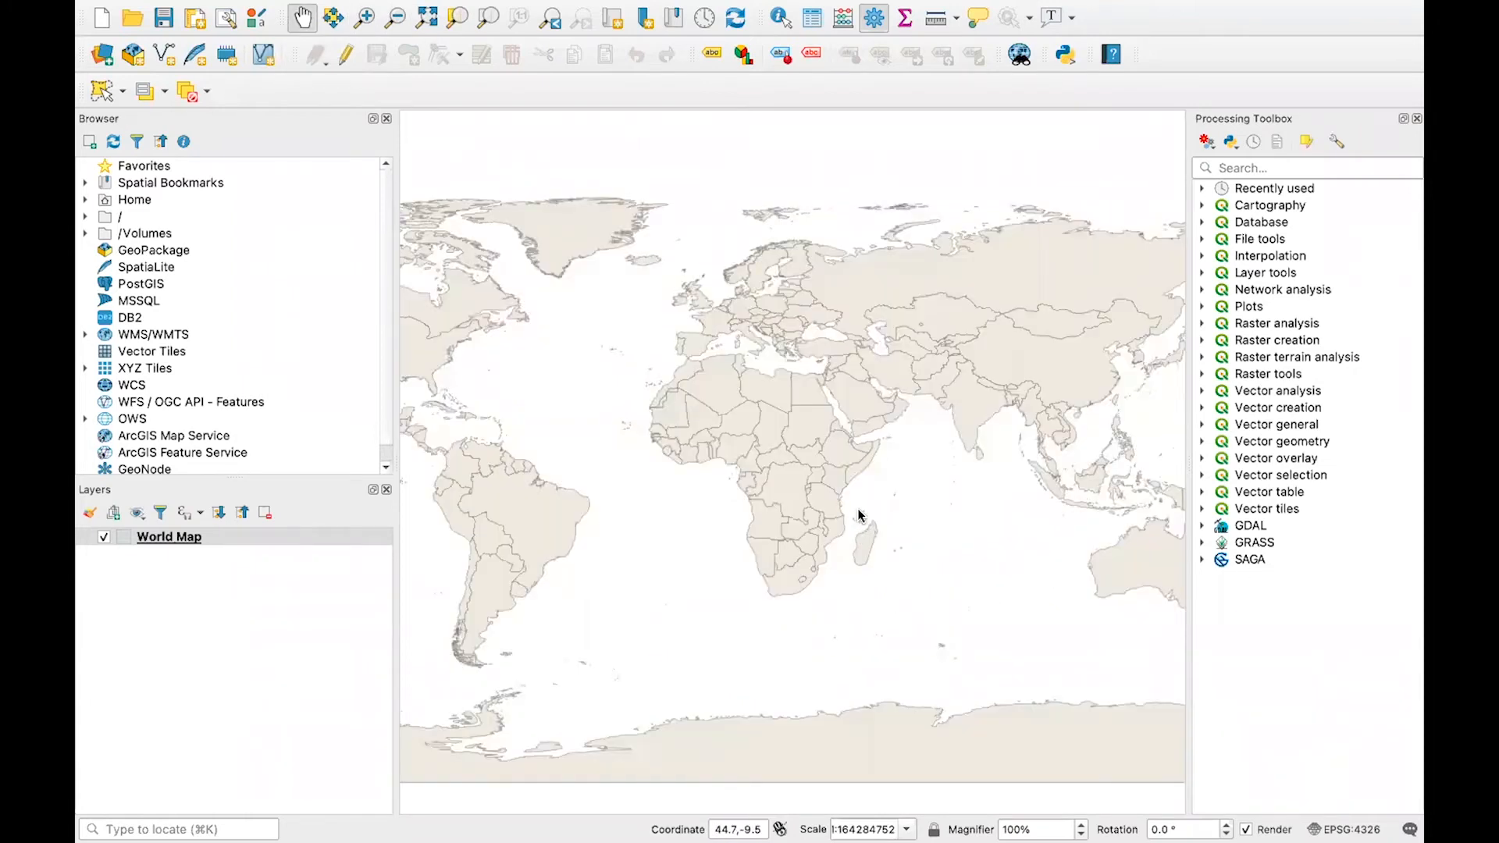
- Examine the country borders along the West African coast, then zoom to the full extent of the world map
{"action": "left_click_drag", "start_coordinate": [847, 539], "coordinate": [849, 524]}
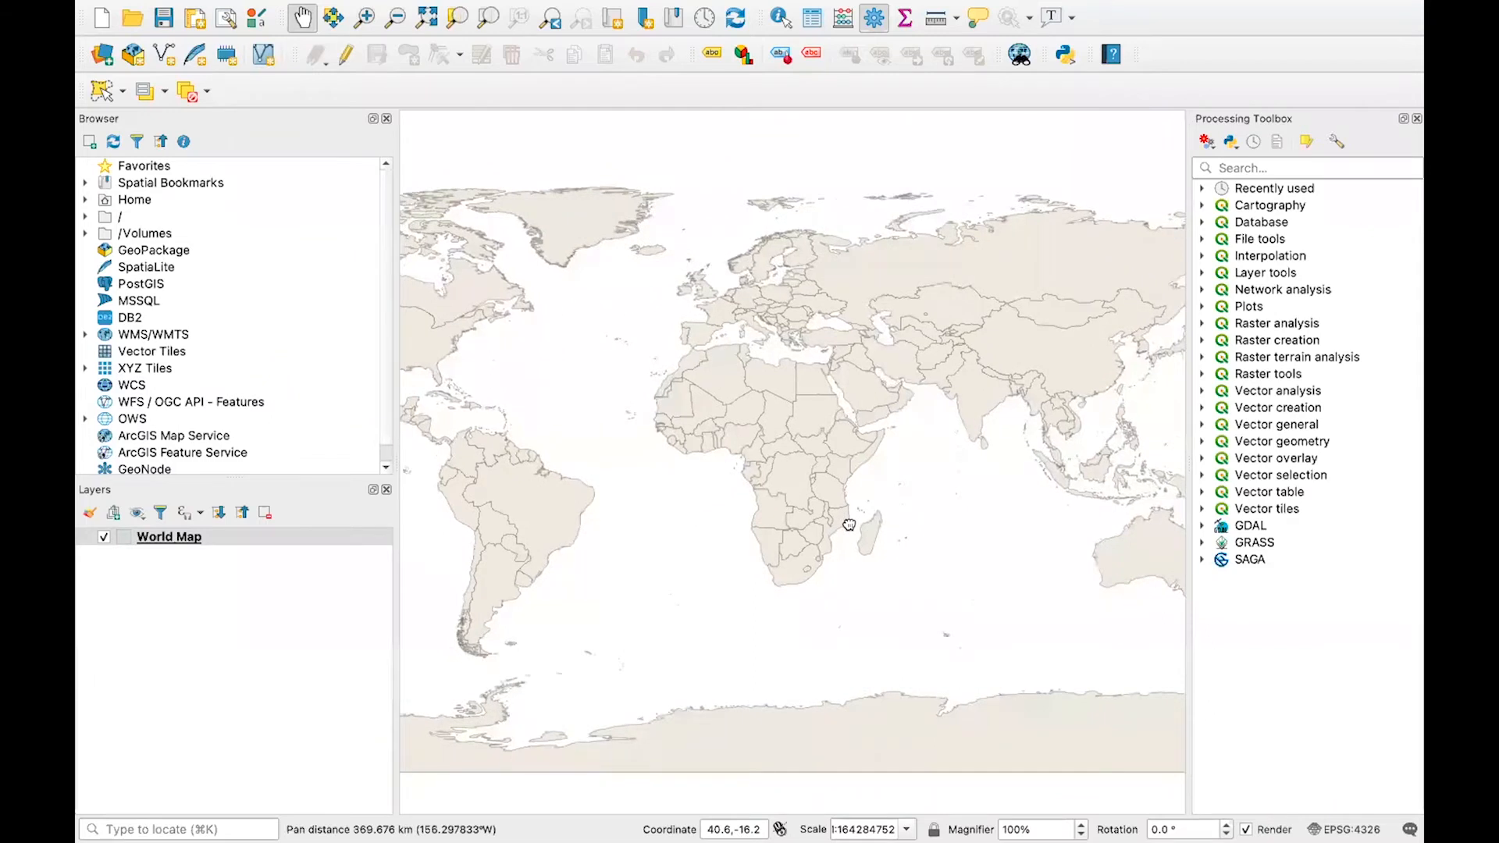
{"action": "scroll", "coordinate": [715, 456], "scroll_direction": "up", "scroll_amount": 2}
{"action": "scroll", "coordinate": [729, 408], "scroll_direction": "up", "scroll_amount": 2}
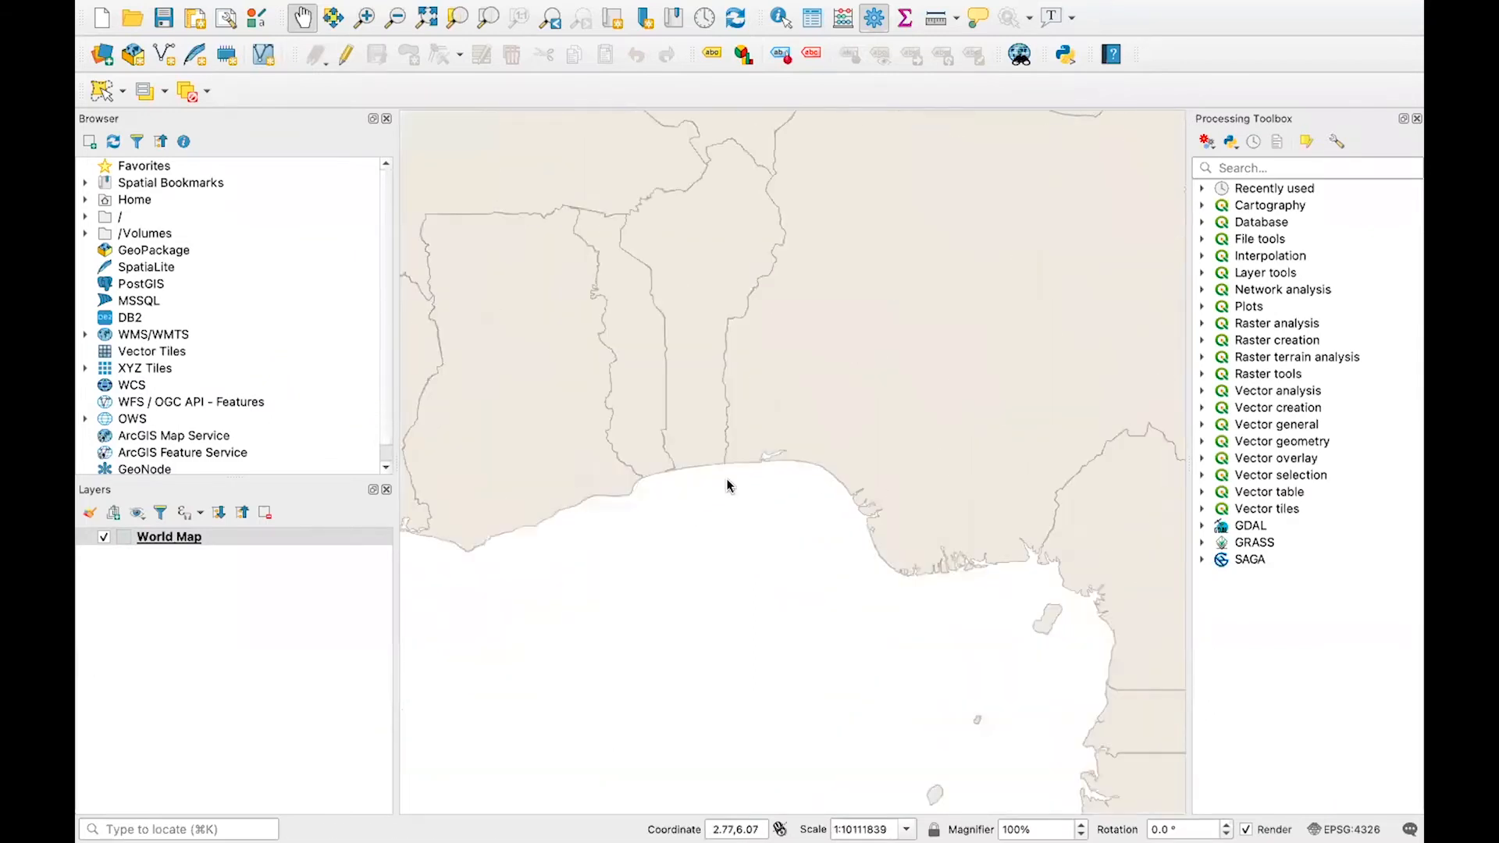
{"action": "scroll", "coordinate": [659, 443], "scroll_direction": "up", "scroll_amount": 1}
{"action": "left_click_drag", "start_coordinate": [569, 468], "coordinate": [1004, 552]}
{"action": "left_click_drag", "start_coordinate": [488, 535], "coordinate": [853, 459]}
{"action": "left_click_drag", "start_coordinate": [637, 490], "coordinate": [937, 646]}
{"action": "scroll", "coordinate": [696, 649], "scroll_direction": "down", "scroll_amount": 1}
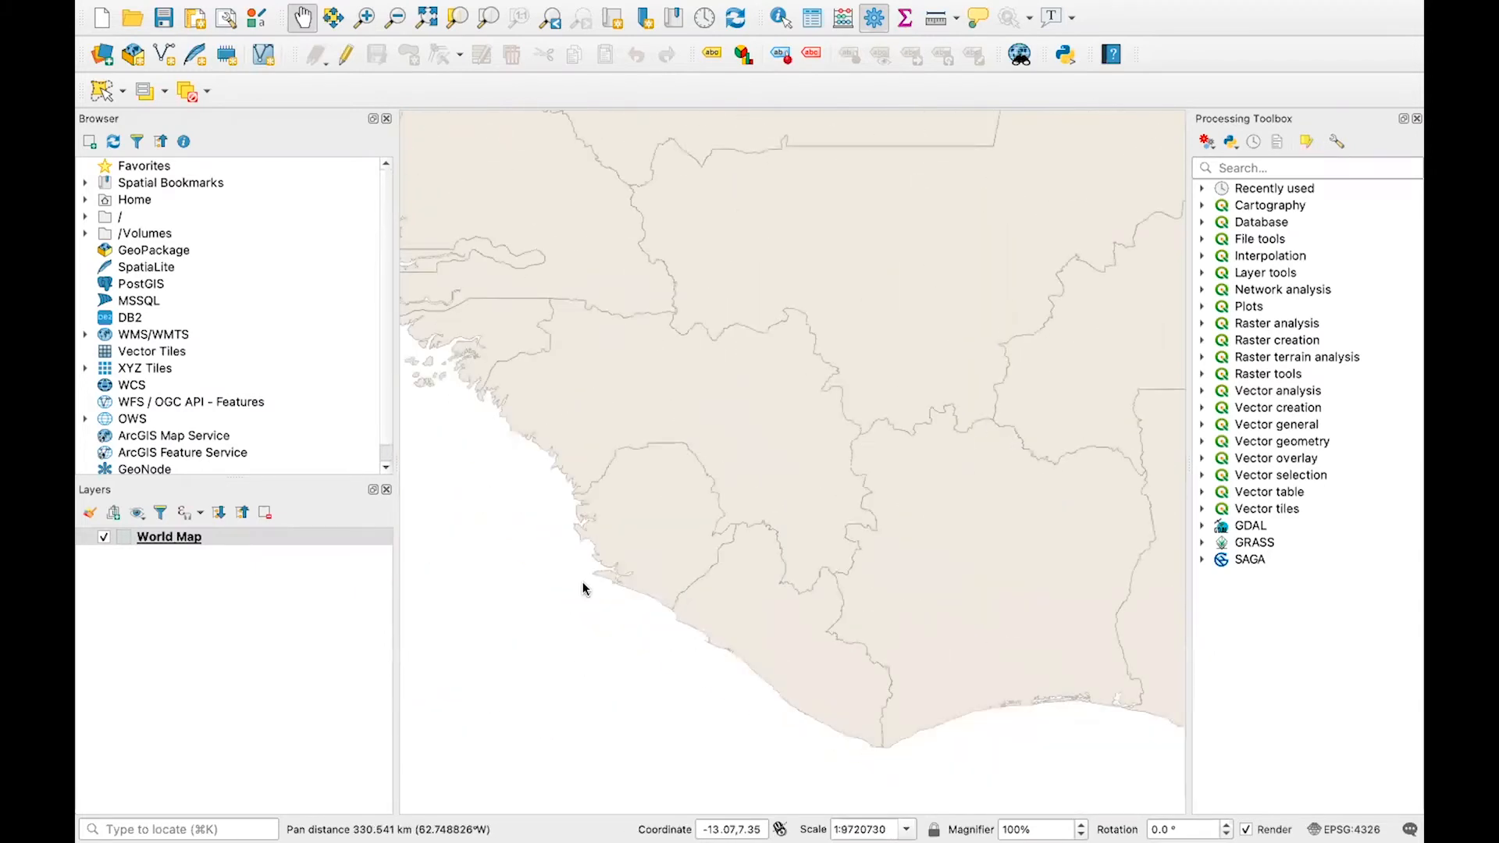
{"action": "scroll", "coordinate": [584, 588], "scroll_direction": "down", "scroll_amount": 1}
{"action": "scroll", "coordinate": [625, 528], "scroll_direction": "down", "scroll_amount": 1}
{"action": "scroll", "coordinate": [704, 524], "scroll_direction": "down", "scroll_amount": 2}
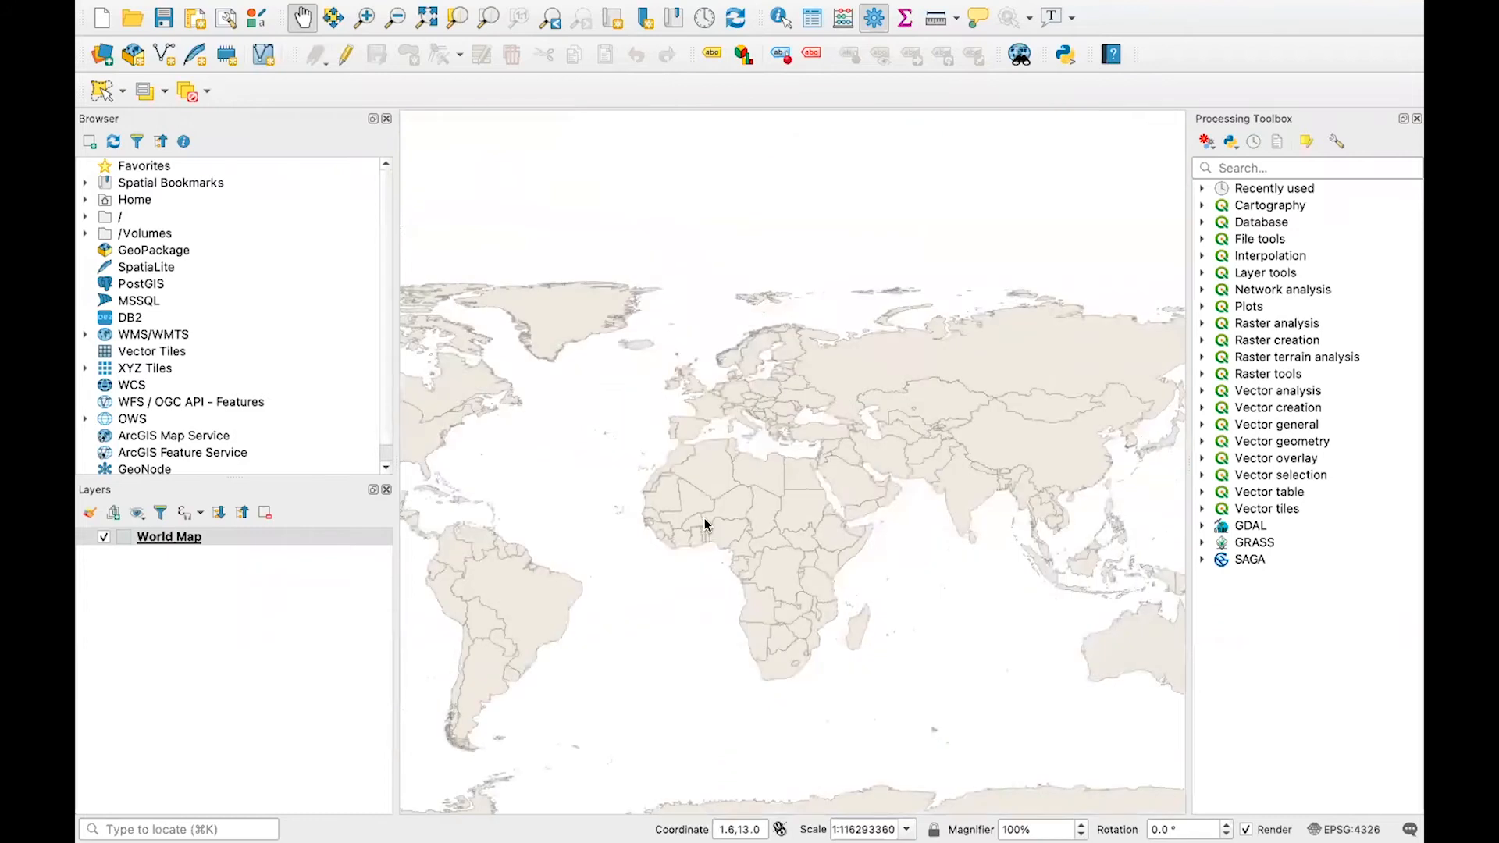
{"action": "left_click_drag", "start_coordinate": [745, 392], "coordinate": [748, 437]}
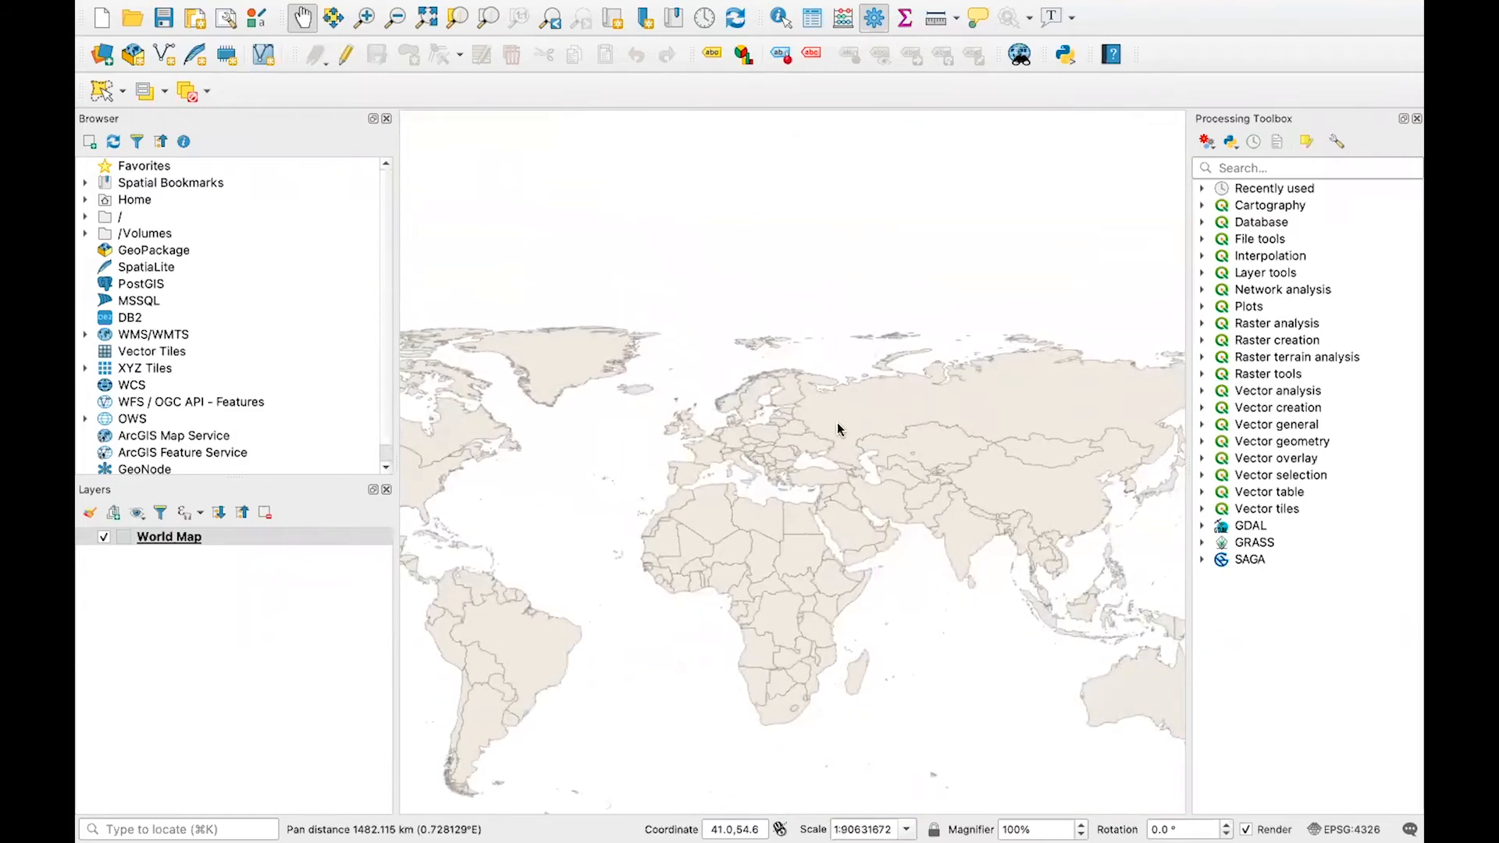
{"action": "left_click", "coordinate": [426, 16]}
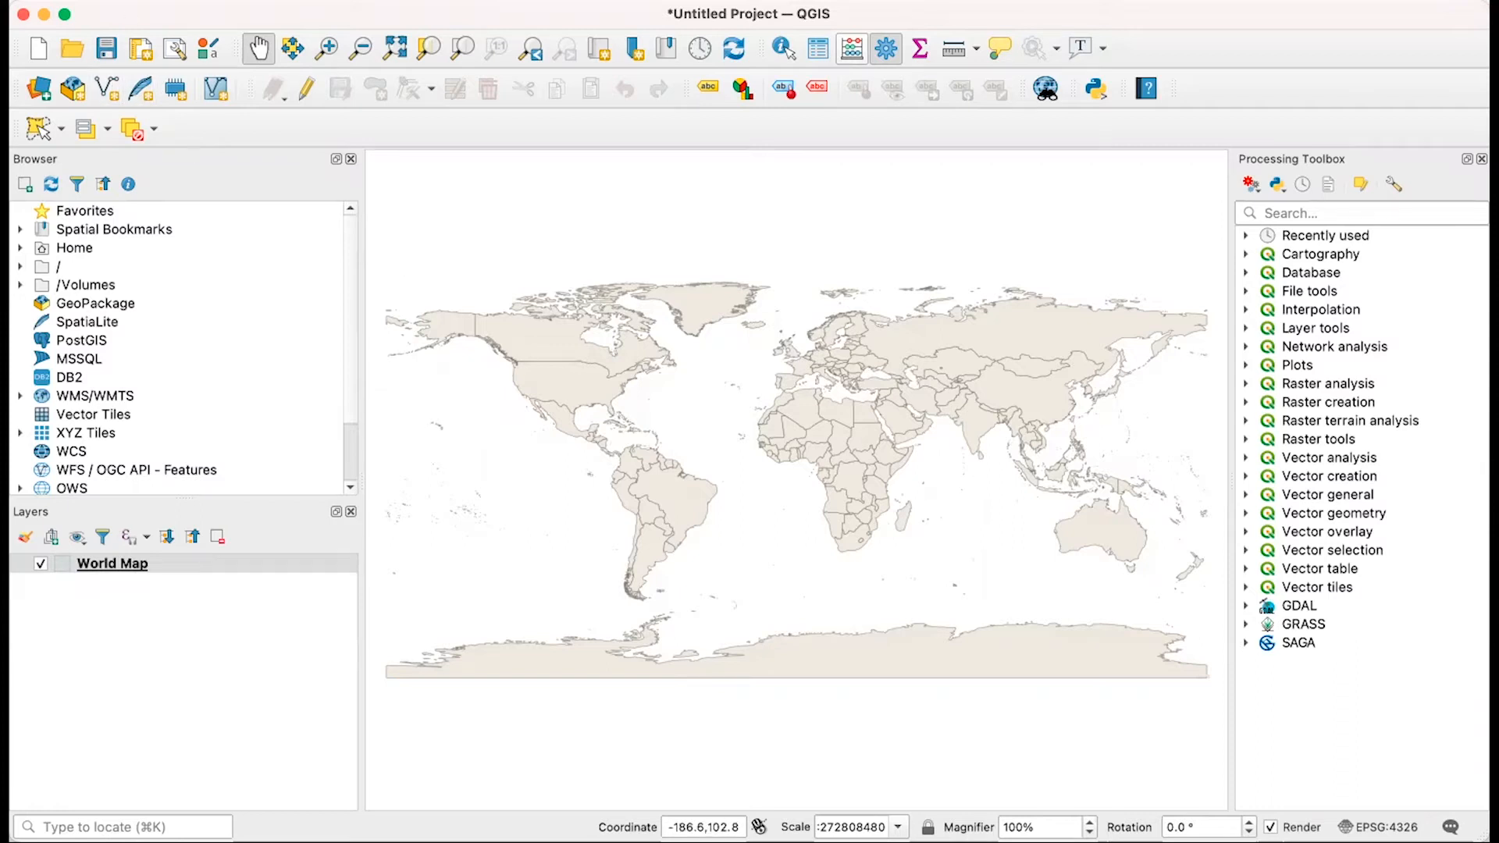
{"action": "left_click", "coordinate": [136, 1]}
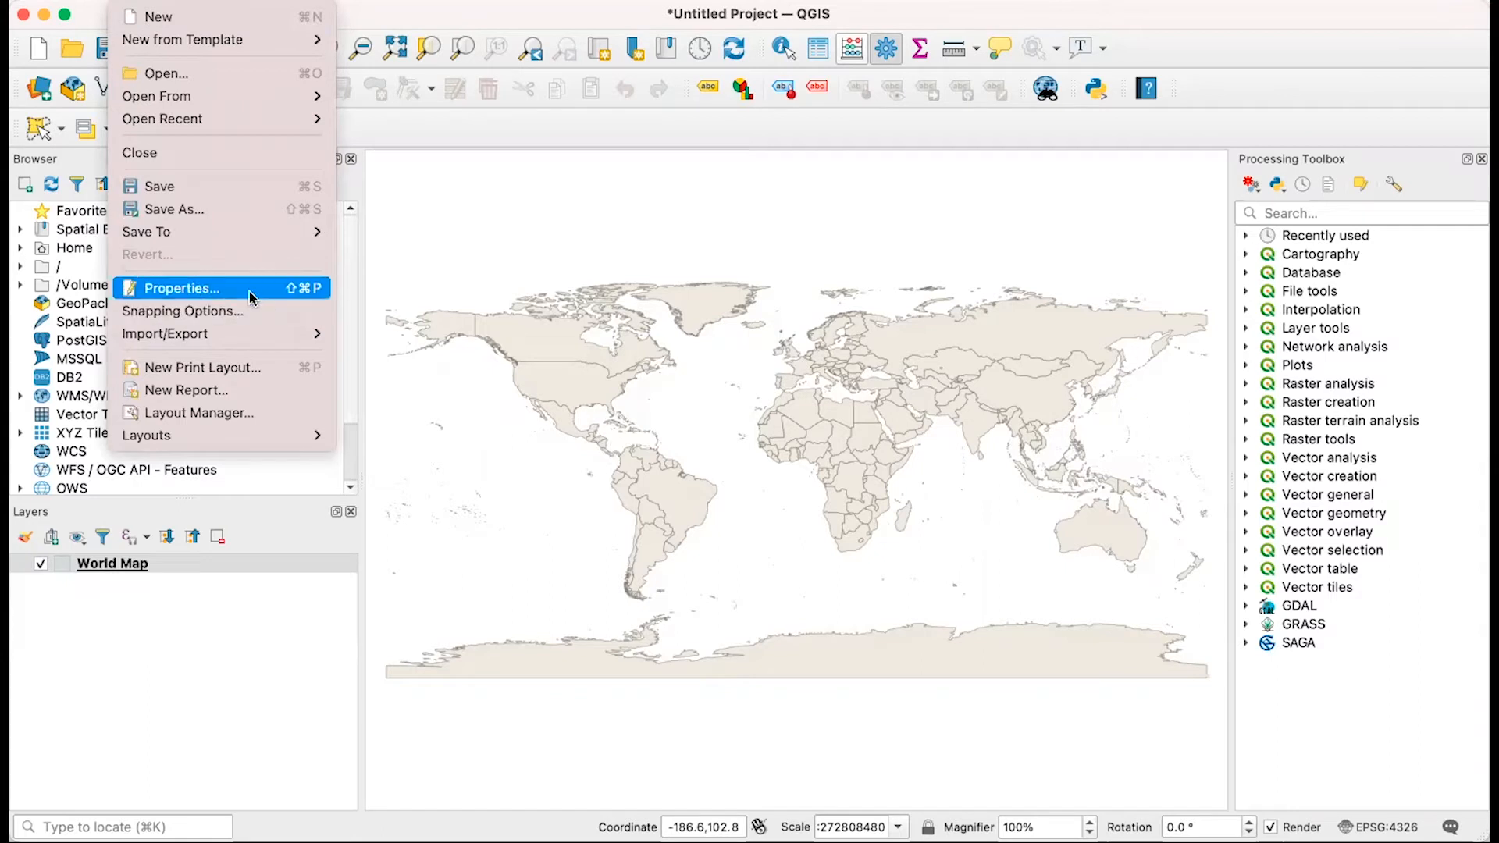
{"action": "left_click", "coordinate": [486, 253]}
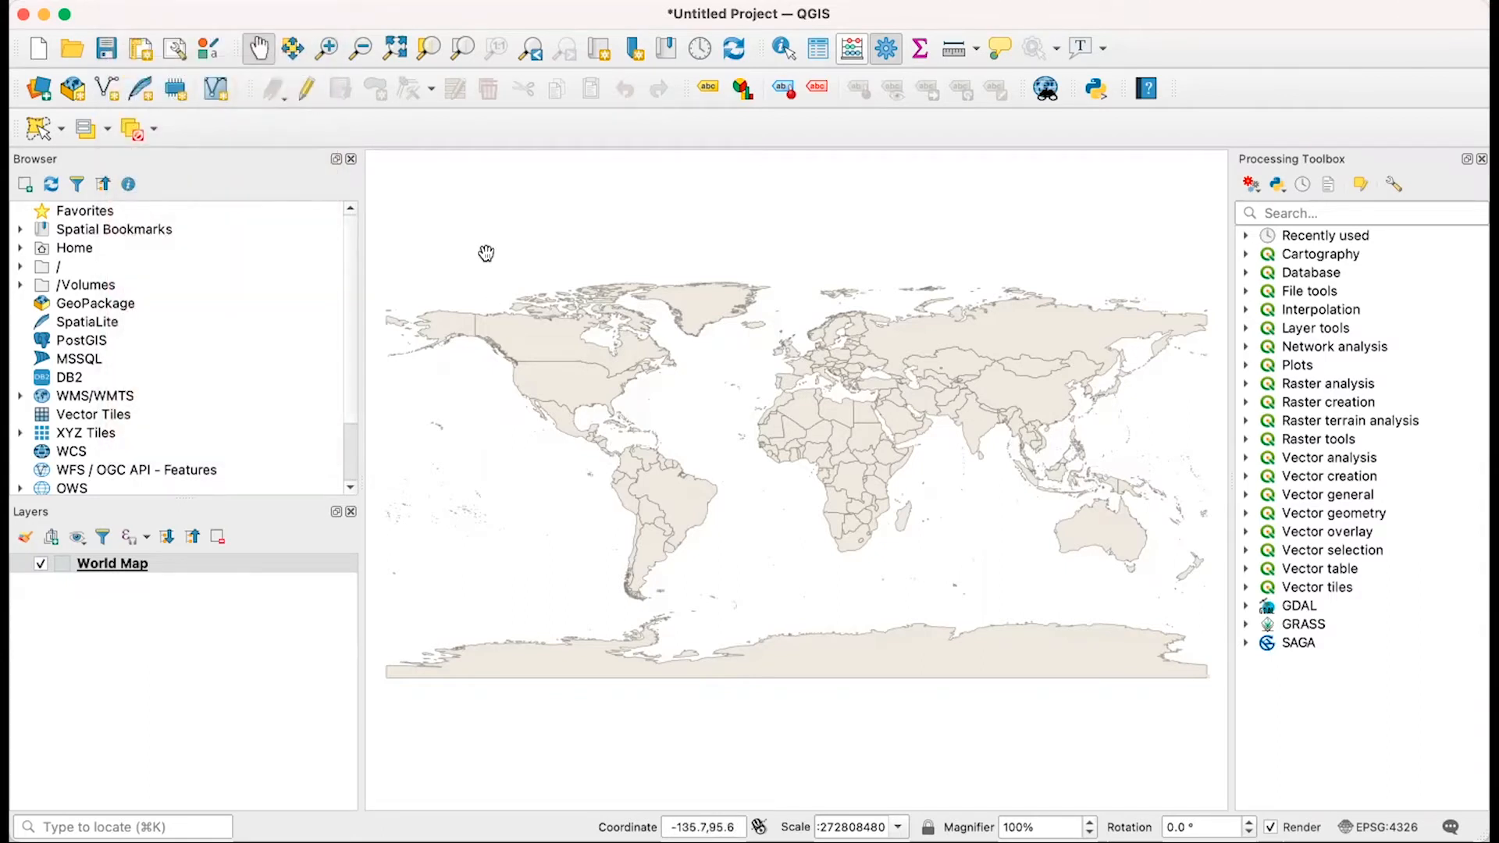
{"action": "key", "text": "ctrl+shift+p"}
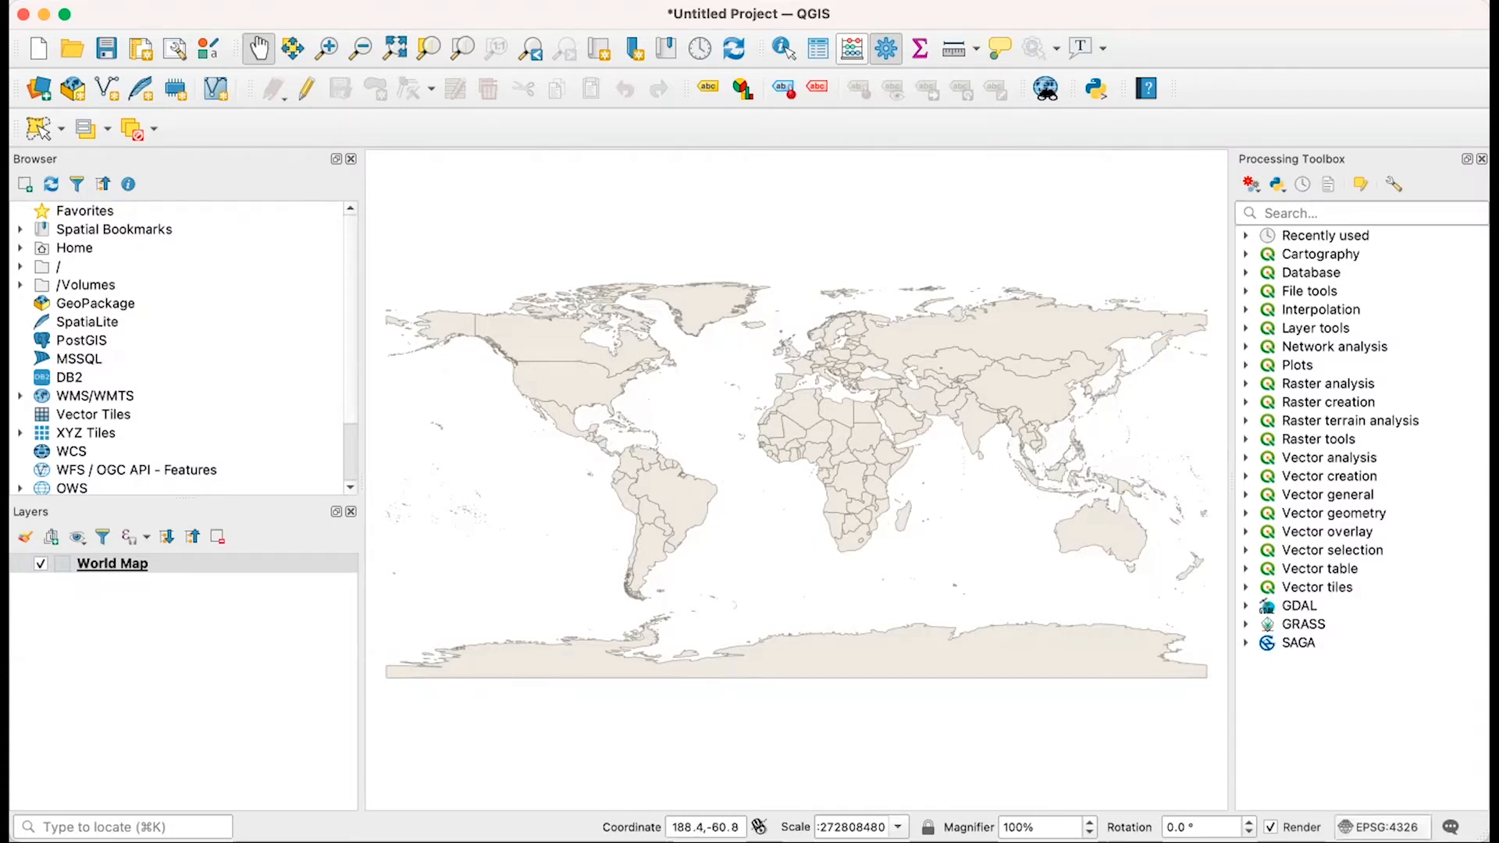
- Set the project's coordinate reference system to GDA94 / MGA zone 55 (EPSG:28355), filtering the list by "gda"
{"action": "left_click", "coordinate": [1378, 827]}
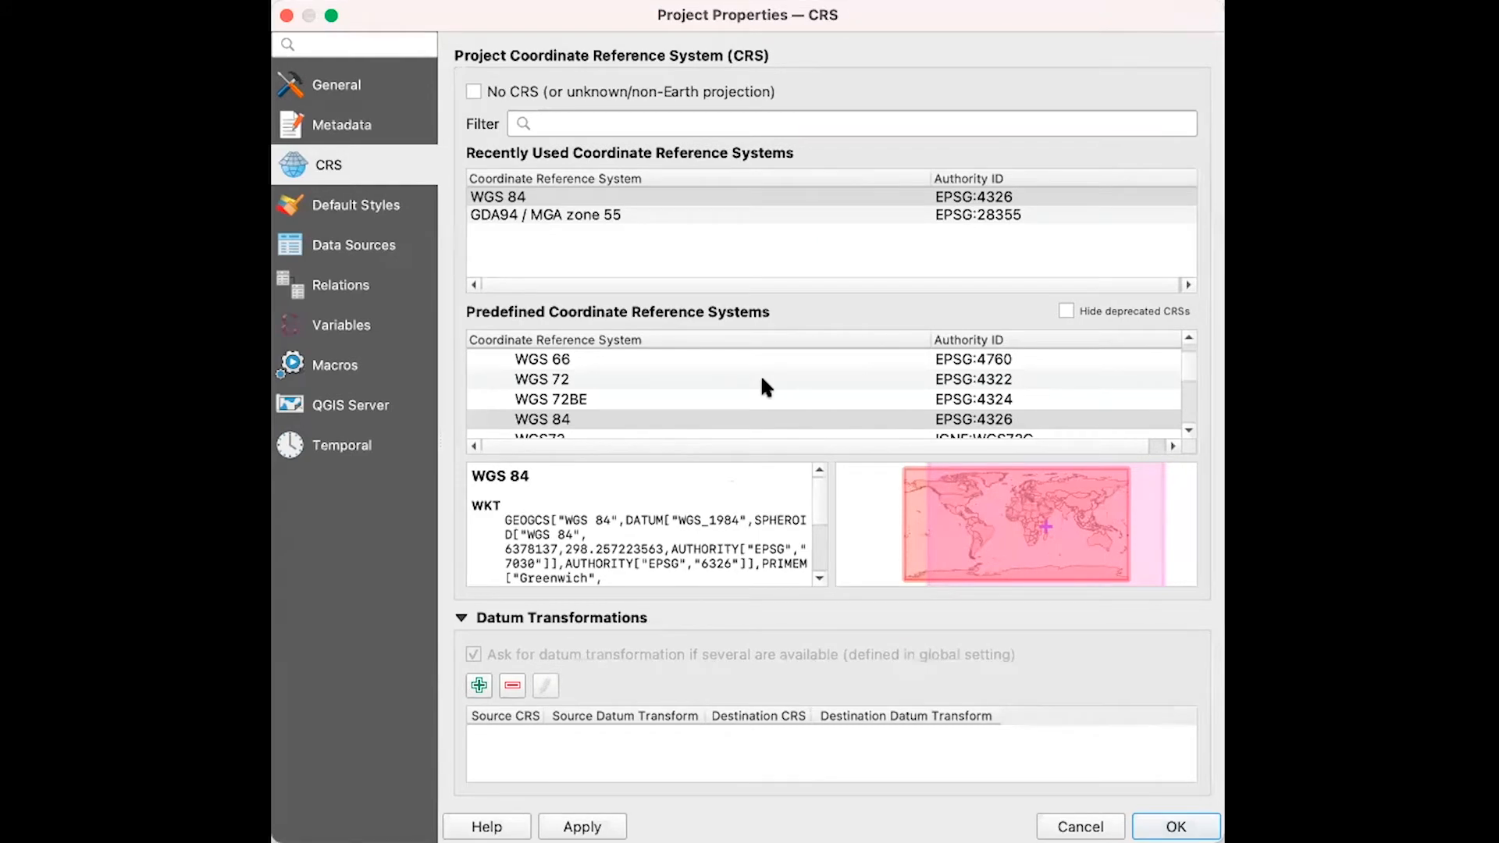
{"action": "left_click", "coordinate": [616, 121]}
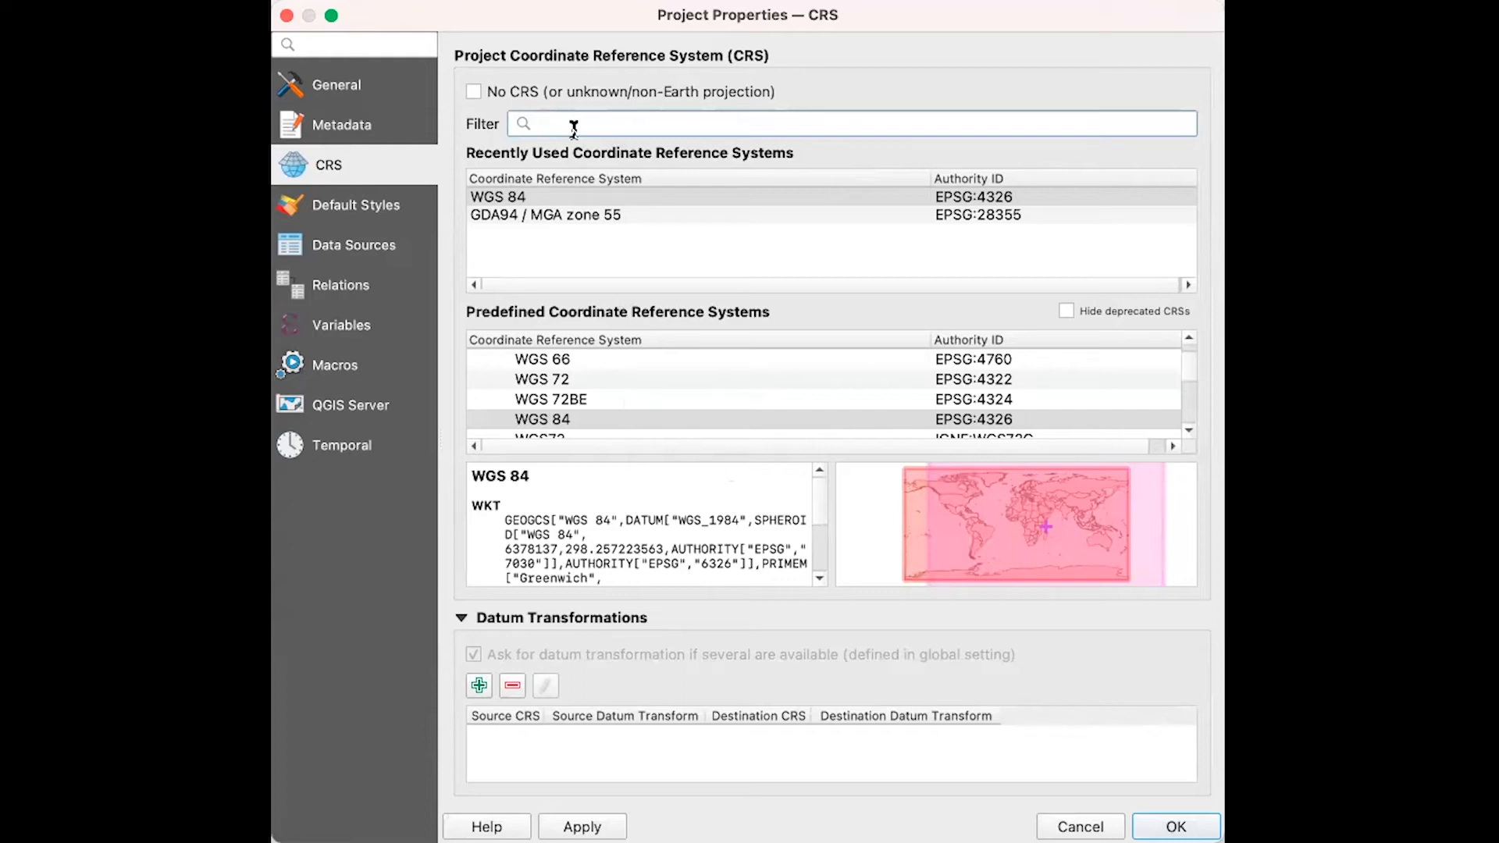
{"action": "type", "text": "gda"}
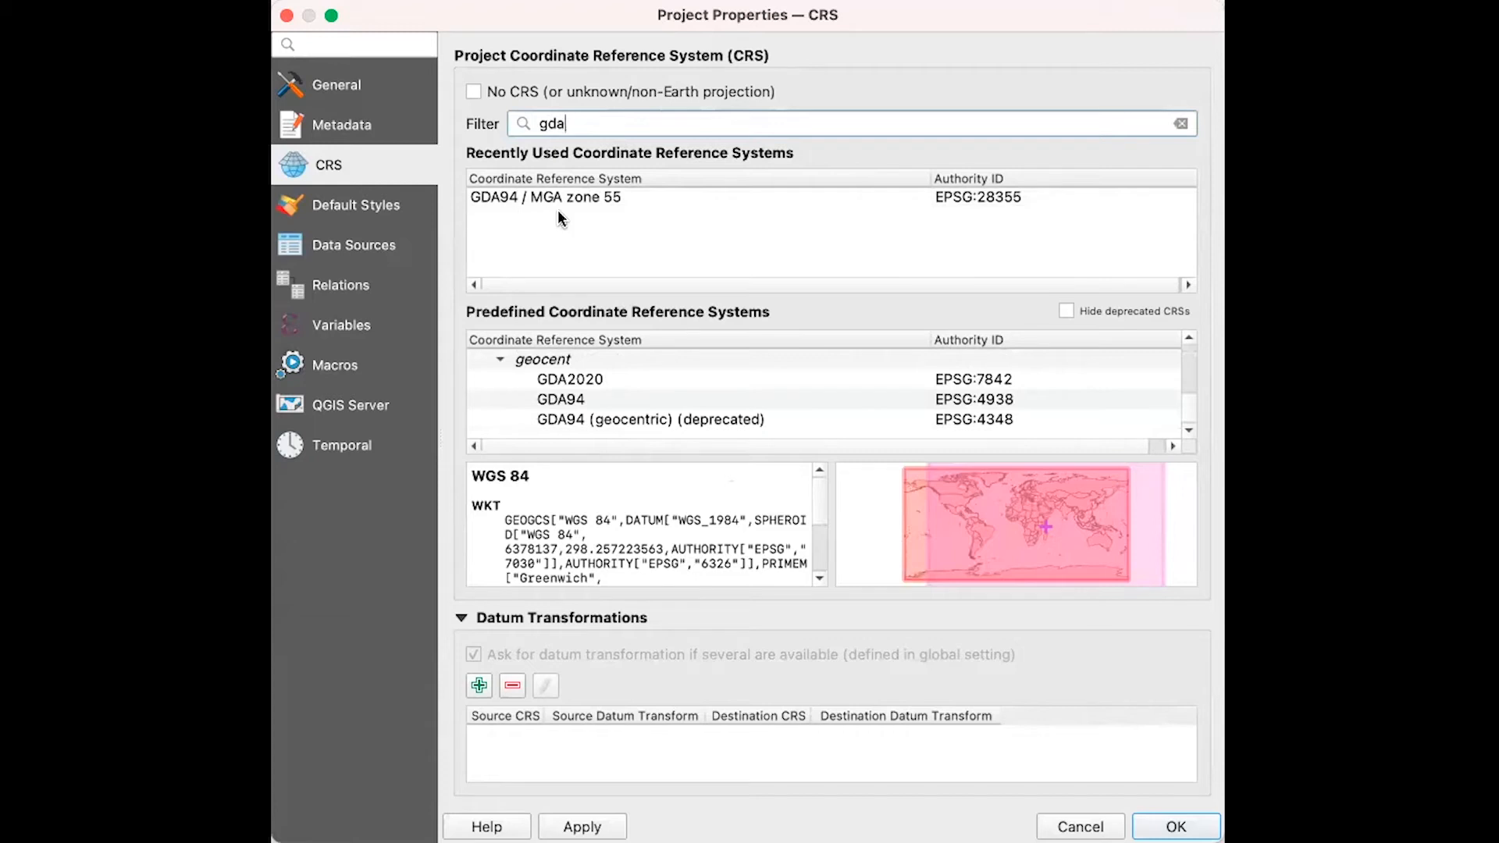
{"action": "left_click", "coordinate": [584, 206]}
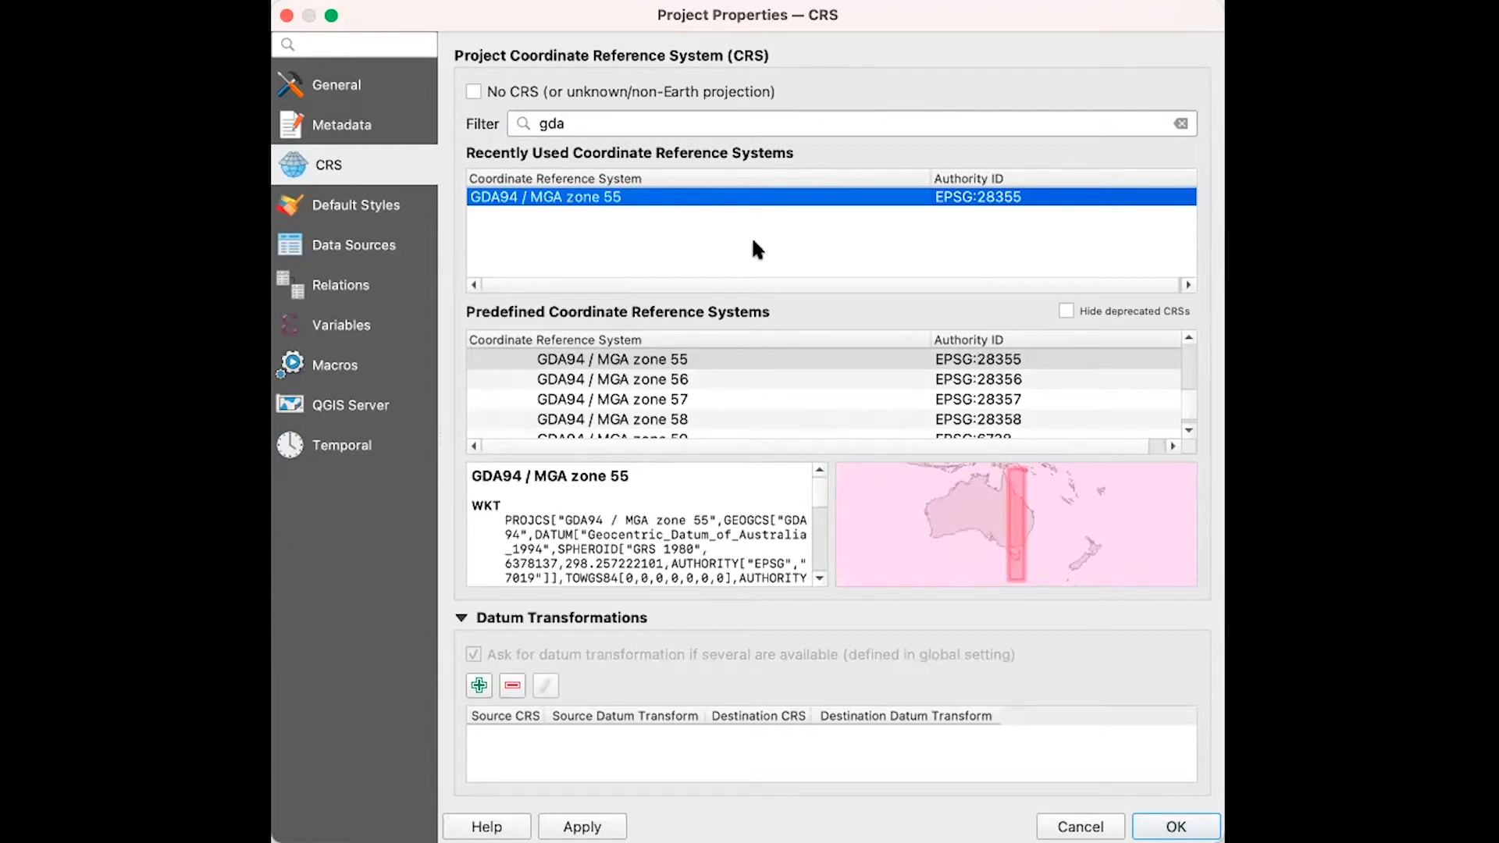
{"action": "left_click", "coordinate": [582, 826]}
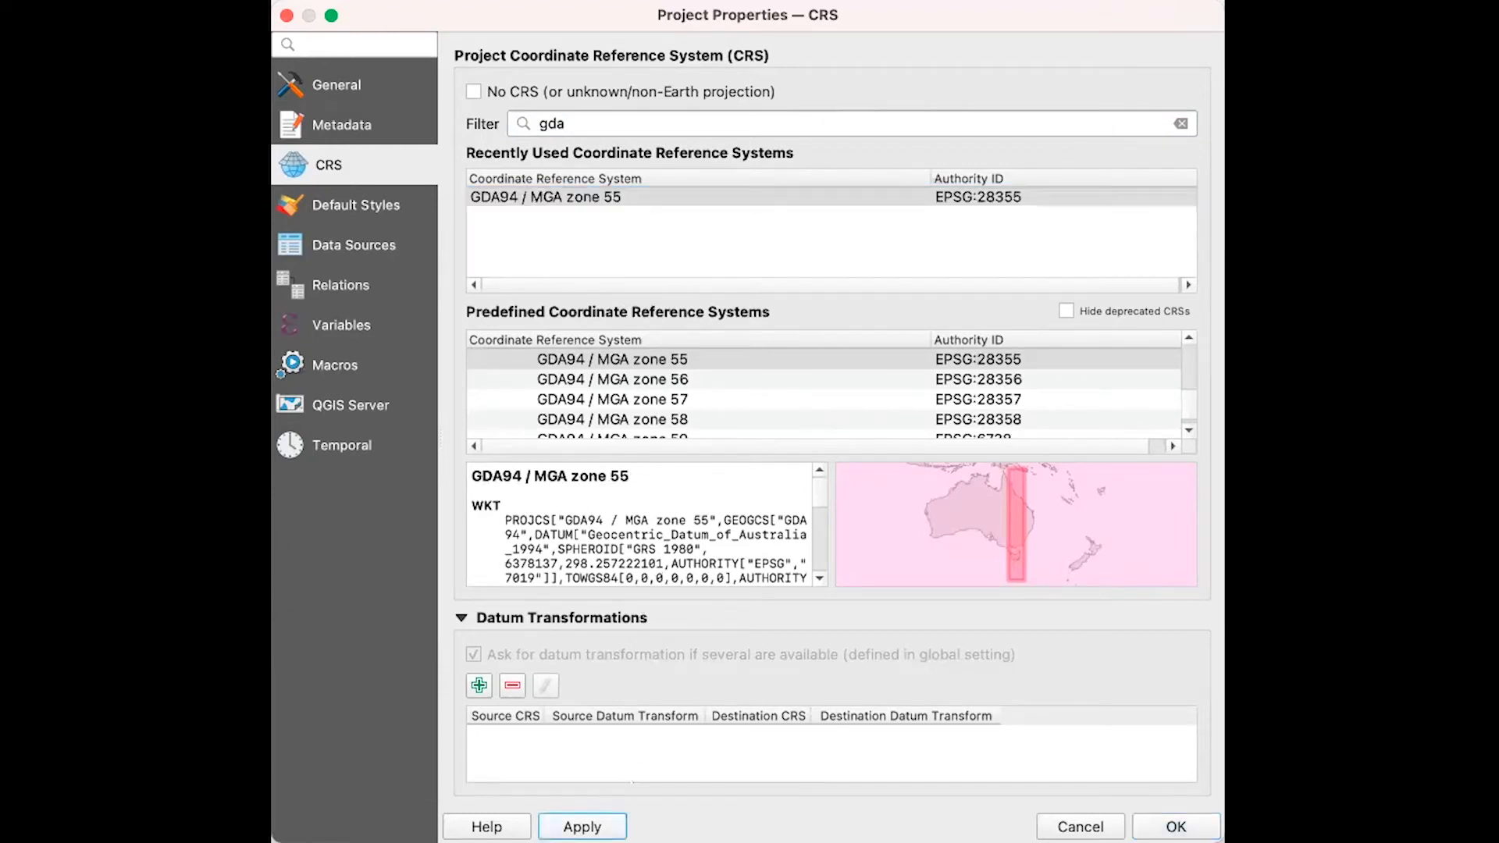
{"action": "left_click", "coordinate": [1171, 826]}
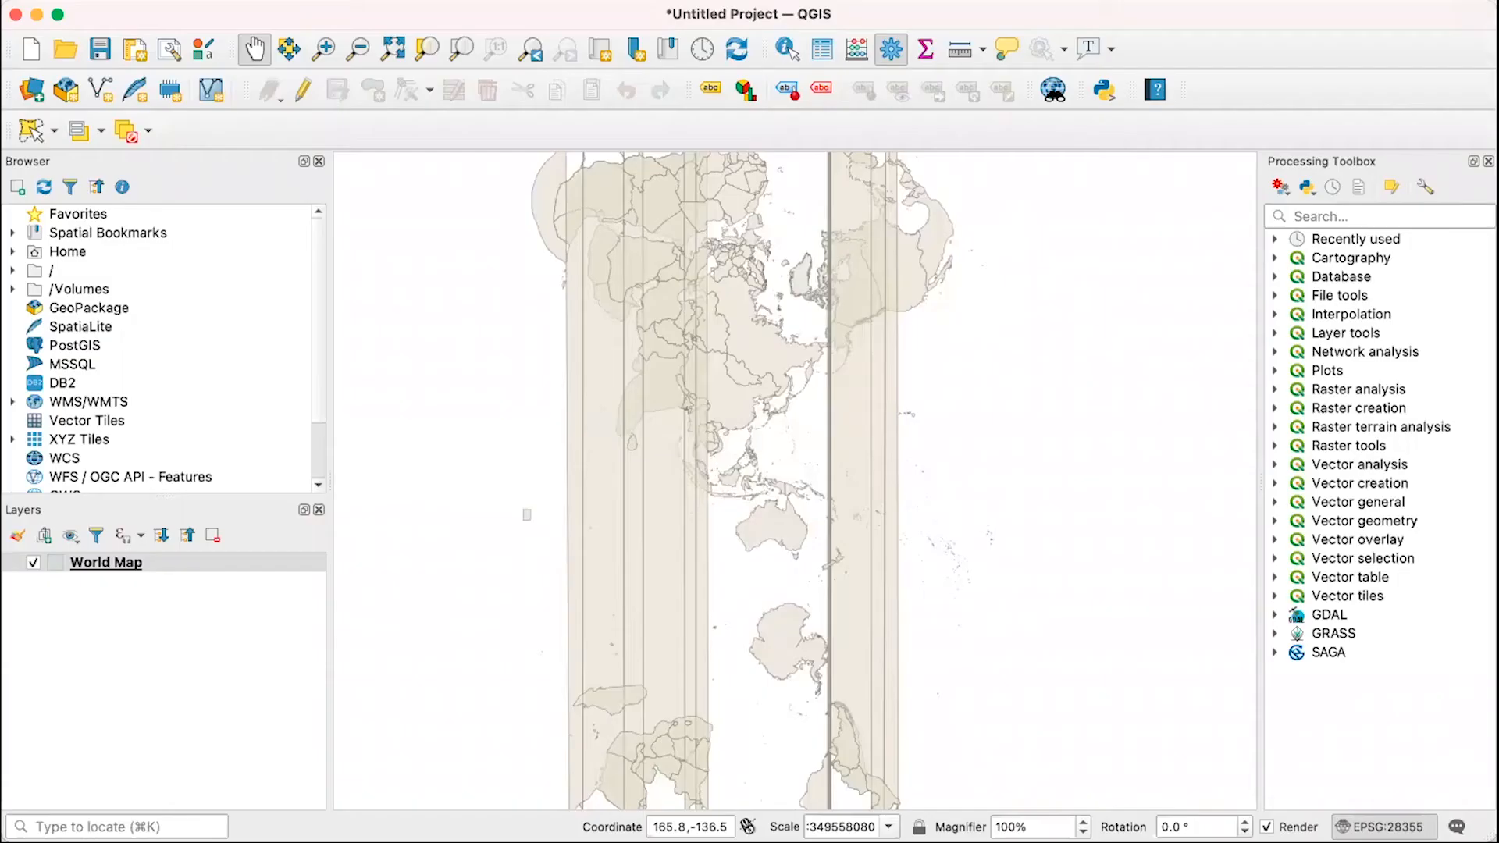
- Add the OpenStreetMap XYZ tile layer to the reprojected map above the World Map layer
{"action": "left_click_drag", "start_coordinate": [659, 331], "coordinate": [675, 516]}
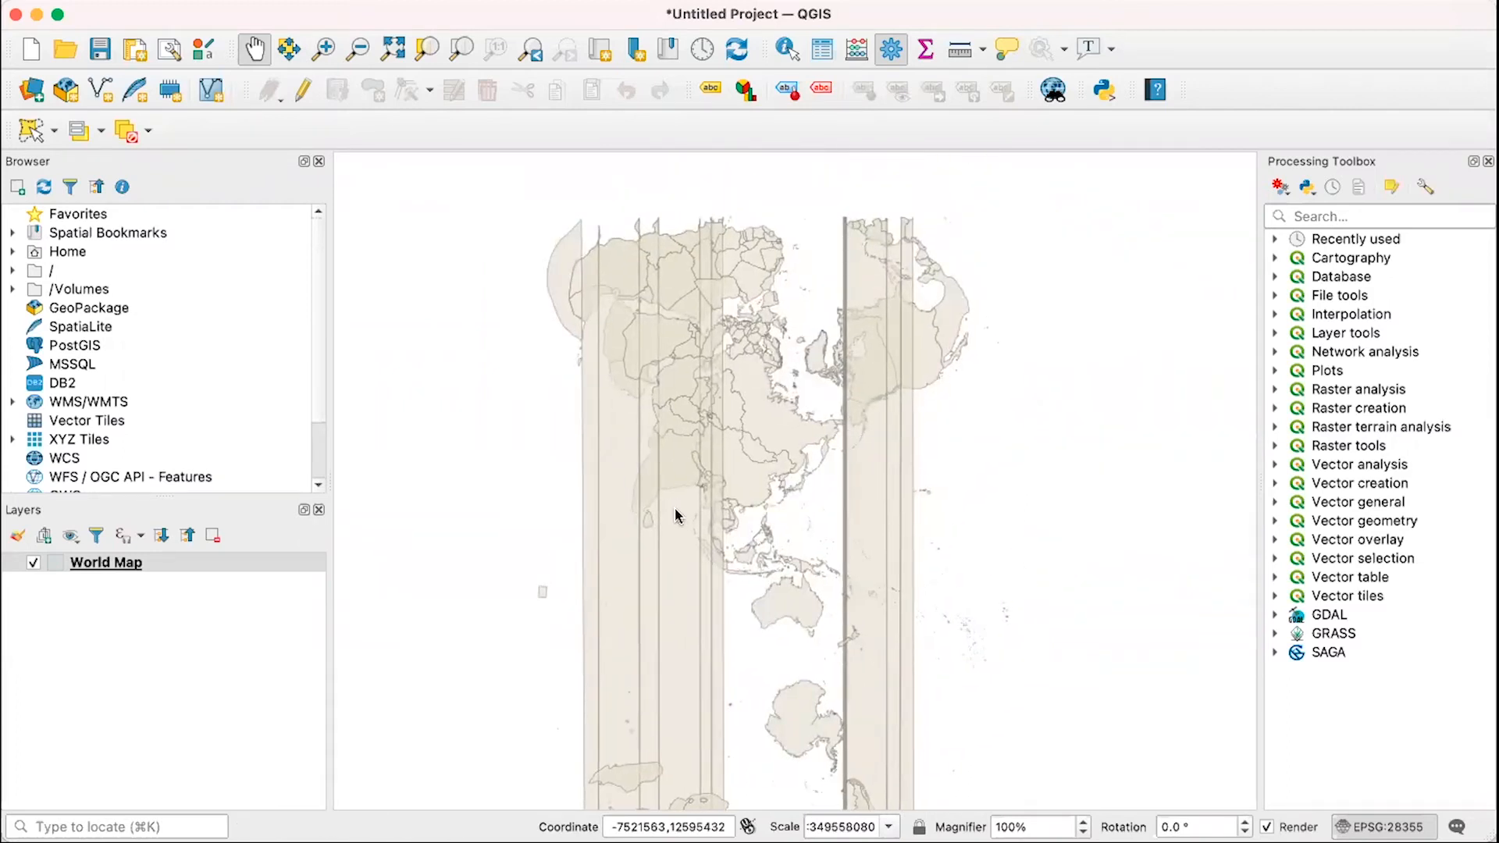
{"action": "left_click_drag", "start_coordinate": [674, 518], "coordinate": [724, 448]}
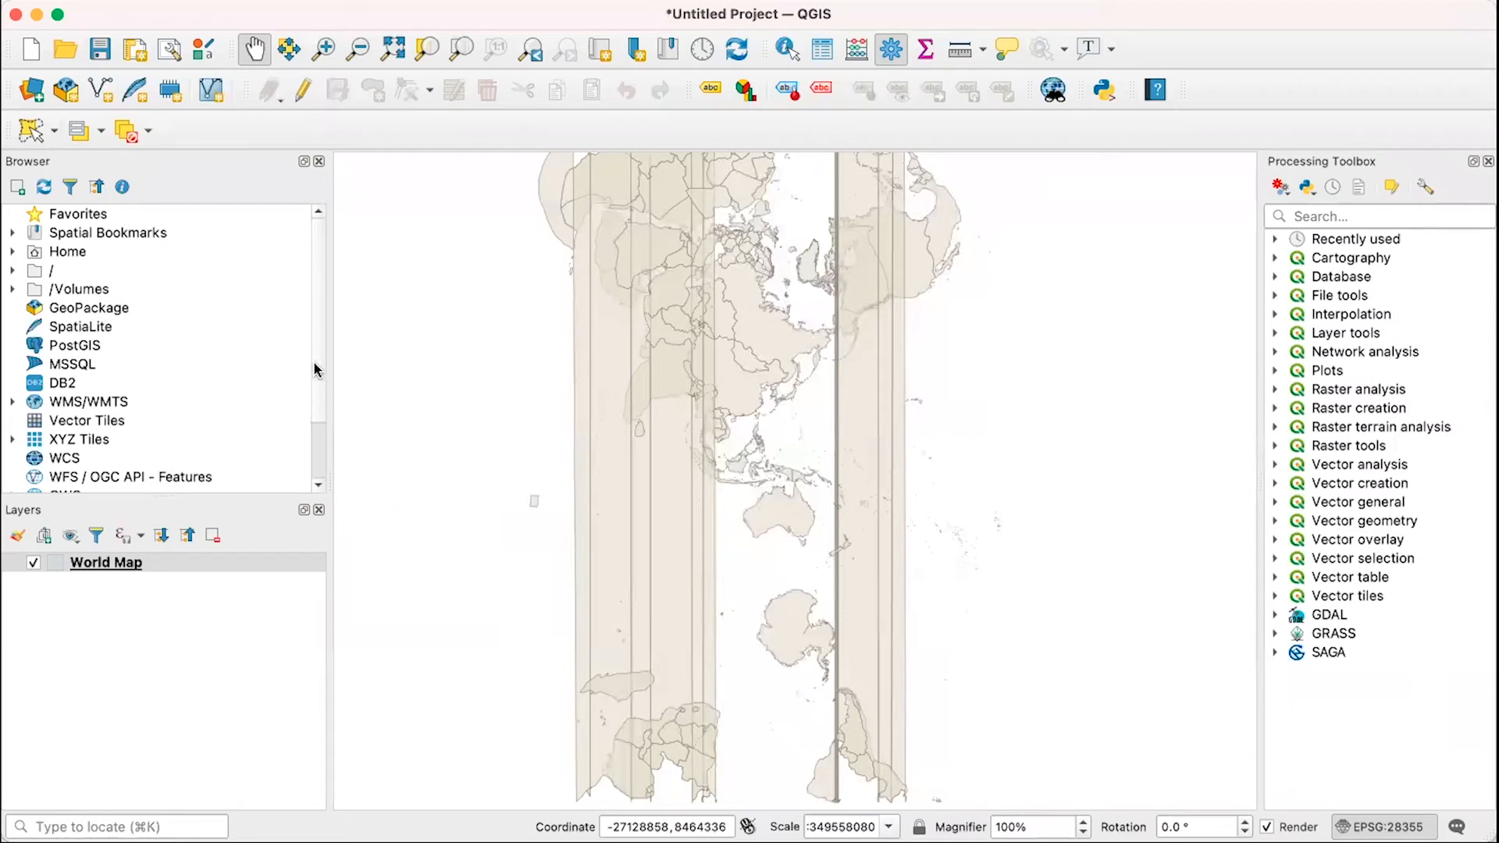
{"action": "scroll", "coordinate": [314, 390], "scroll_direction": "down", "scroll_amount": 1}
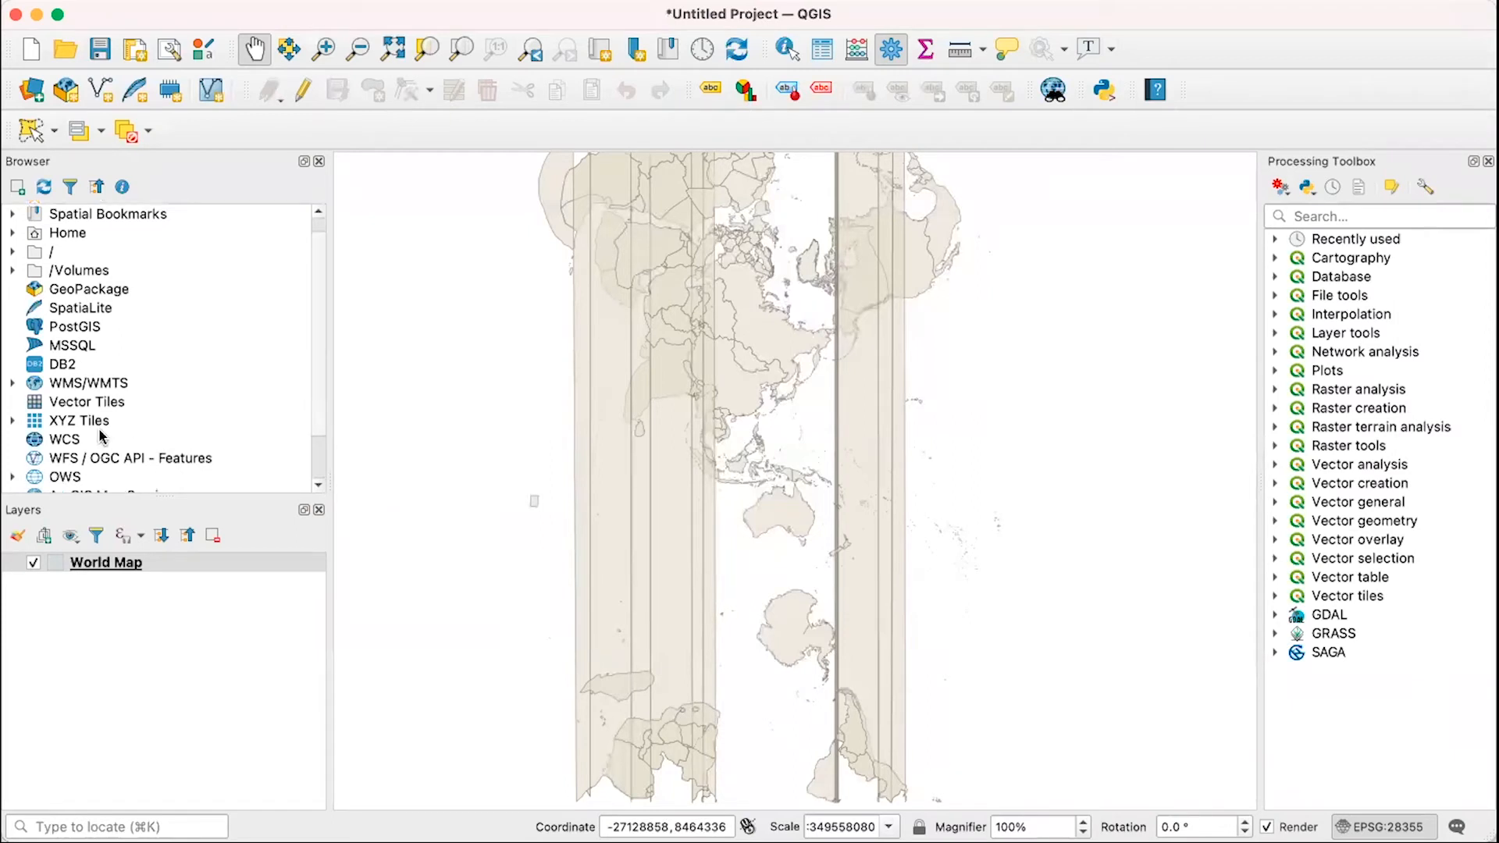
{"action": "left_click", "coordinate": [13, 422]}
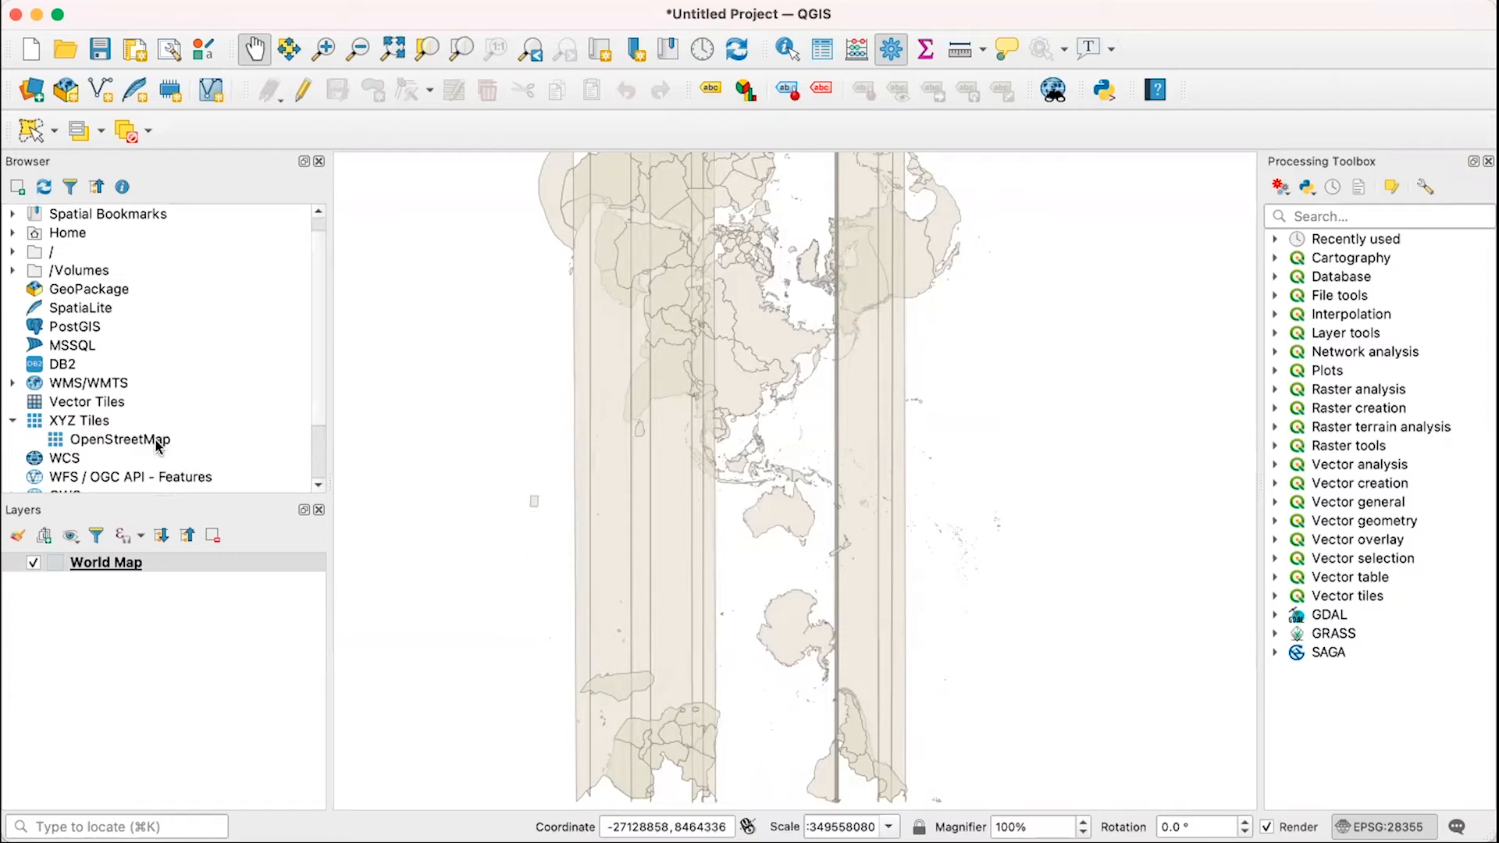
{"action": "left_click_drag", "start_coordinate": [158, 444], "coordinate": [685, 443]}
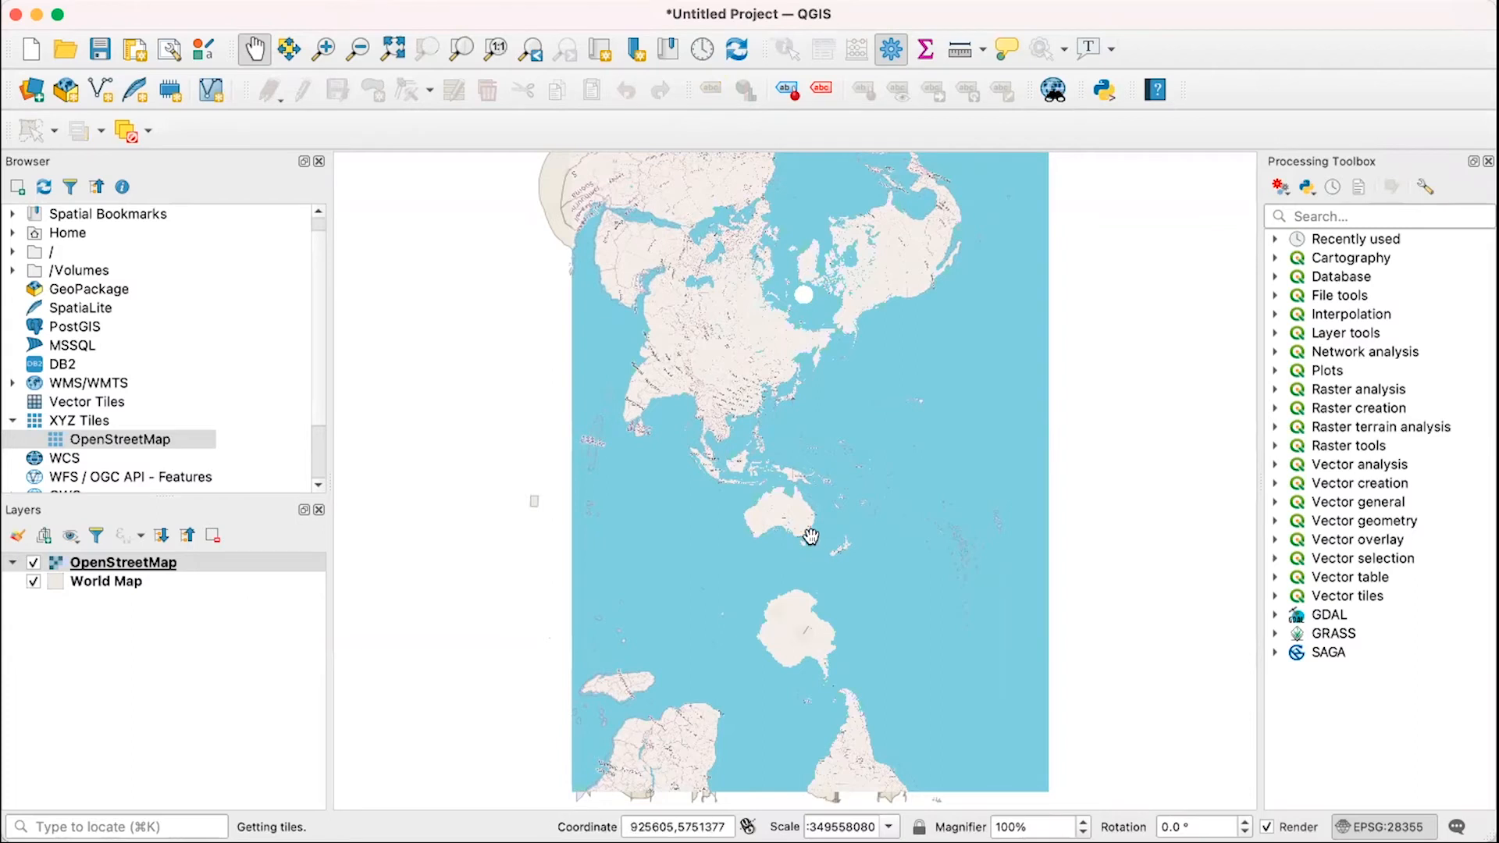
- Hide the World Map layer and show the OpenStreetMap basemap around Australia and the Pacific
{"action": "scroll", "coordinate": [810, 535], "scroll_direction": "up", "scroll_amount": 5}
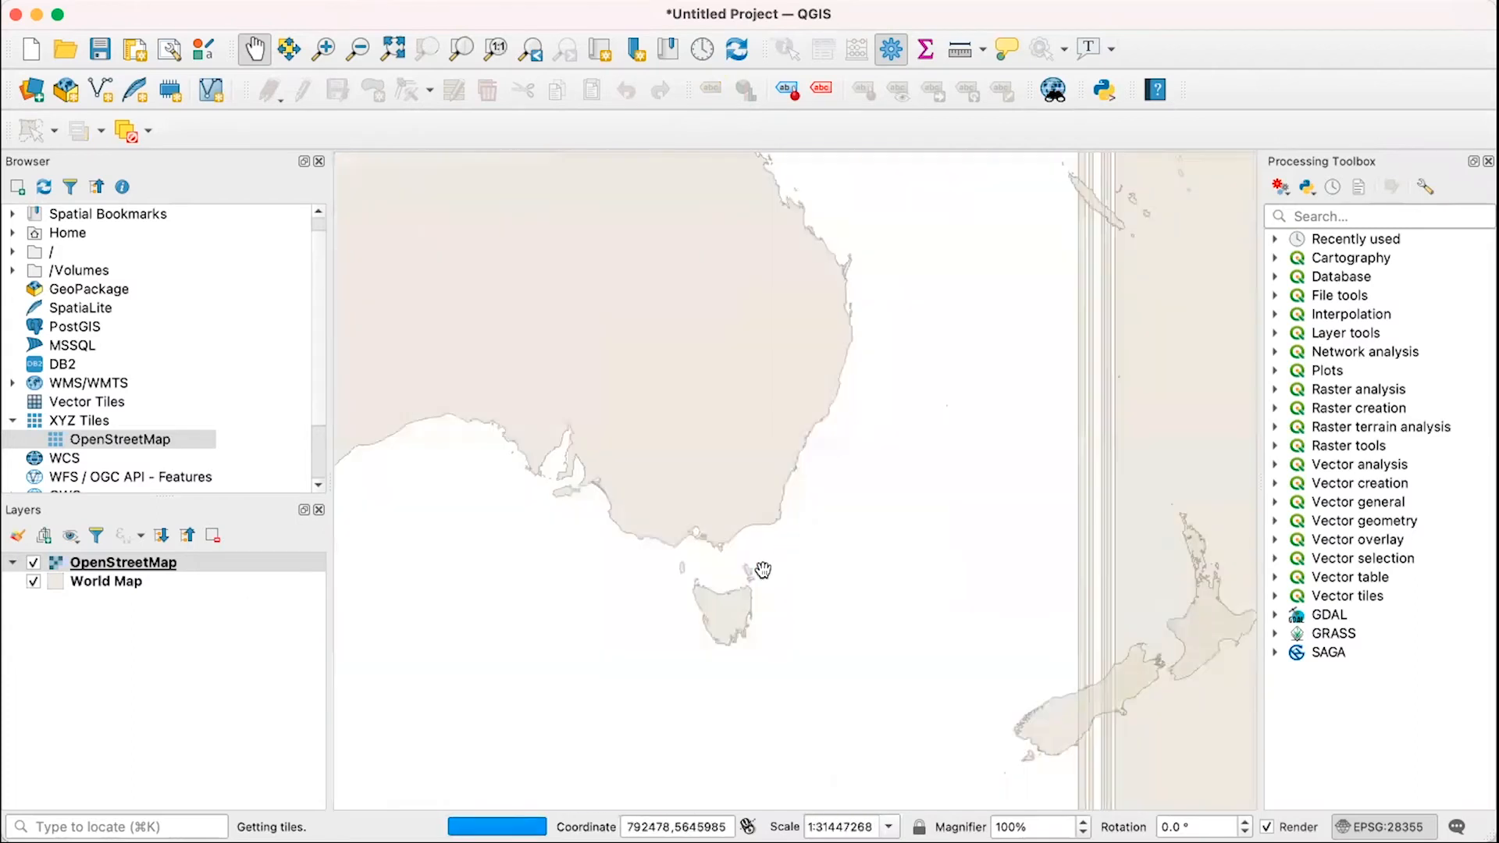
{"action": "scroll", "coordinate": [762, 569], "scroll_direction": "down", "scroll_amount": 3}
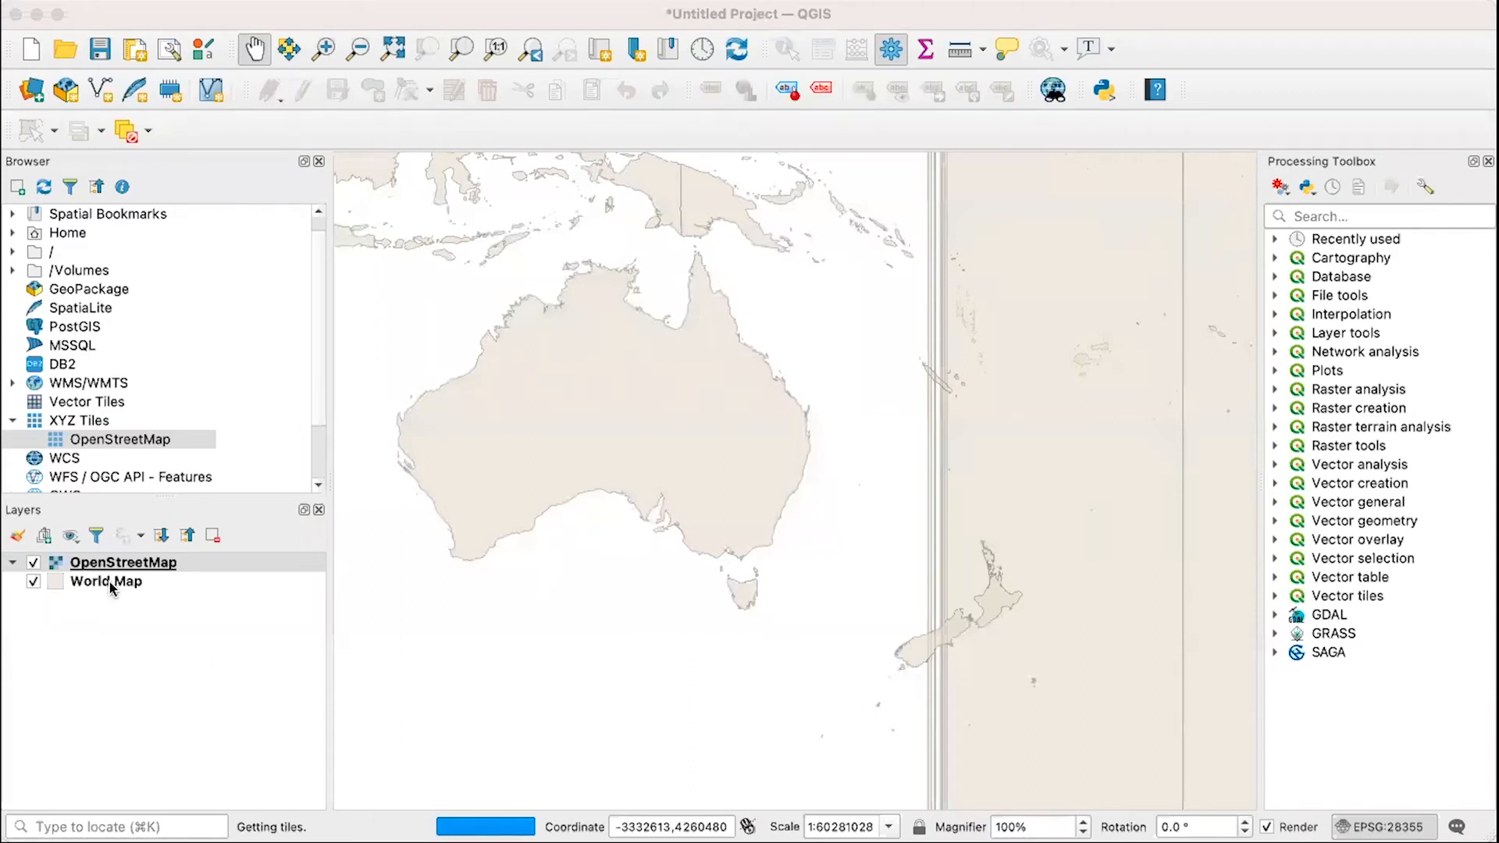
{"action": "left_click", "coordinate": [32, 584]}
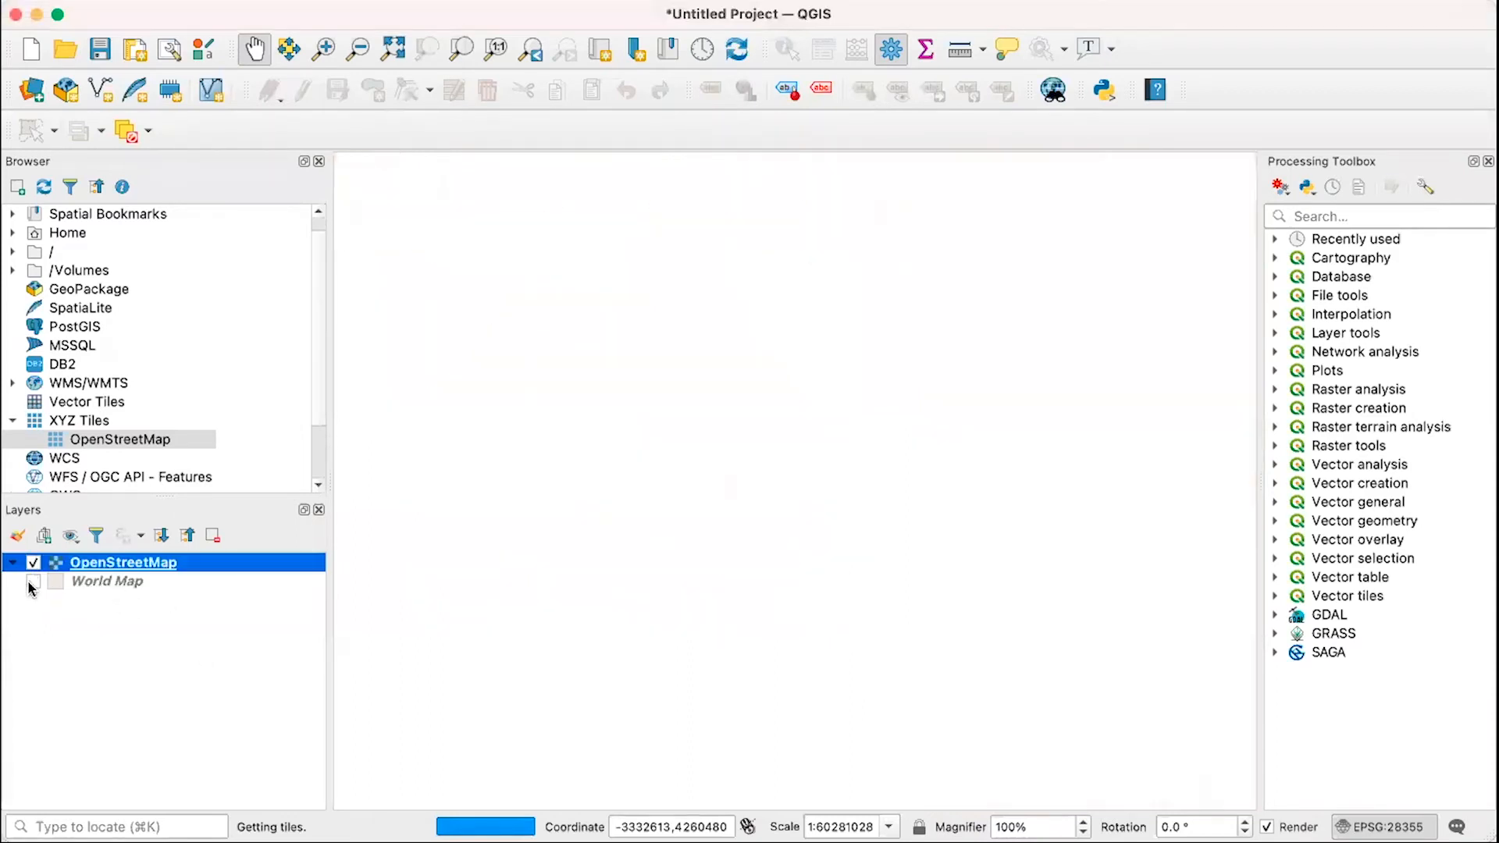
{"action": "scroll", "coordinate": [577, 619], "scroll_direction": "down", "scroll_amount": 2}
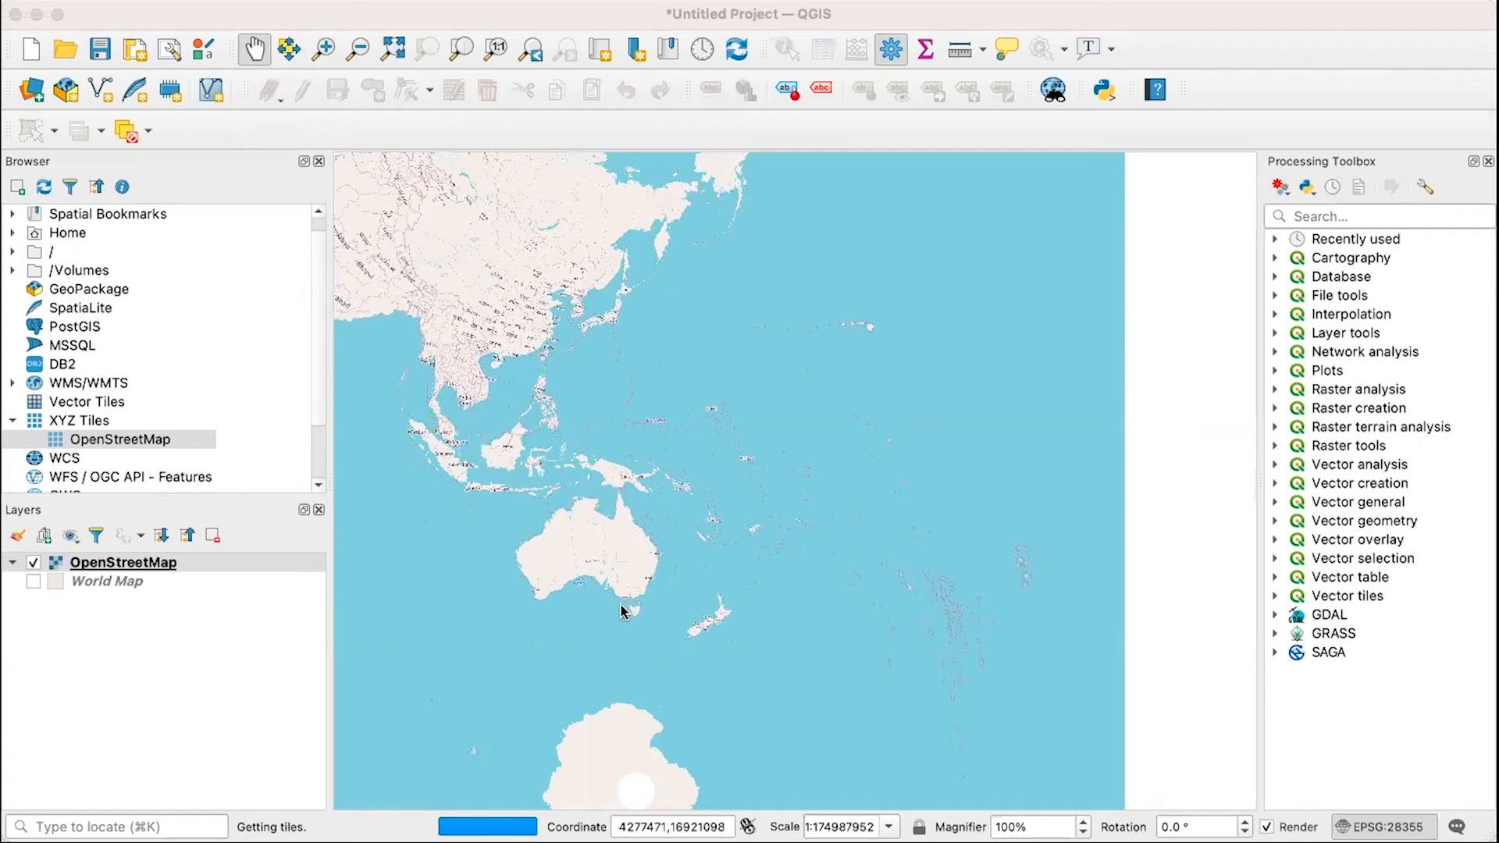
{"action": "left_click_drag", "start_coordinate": [623, 610], "coordinate": [692, 595]}
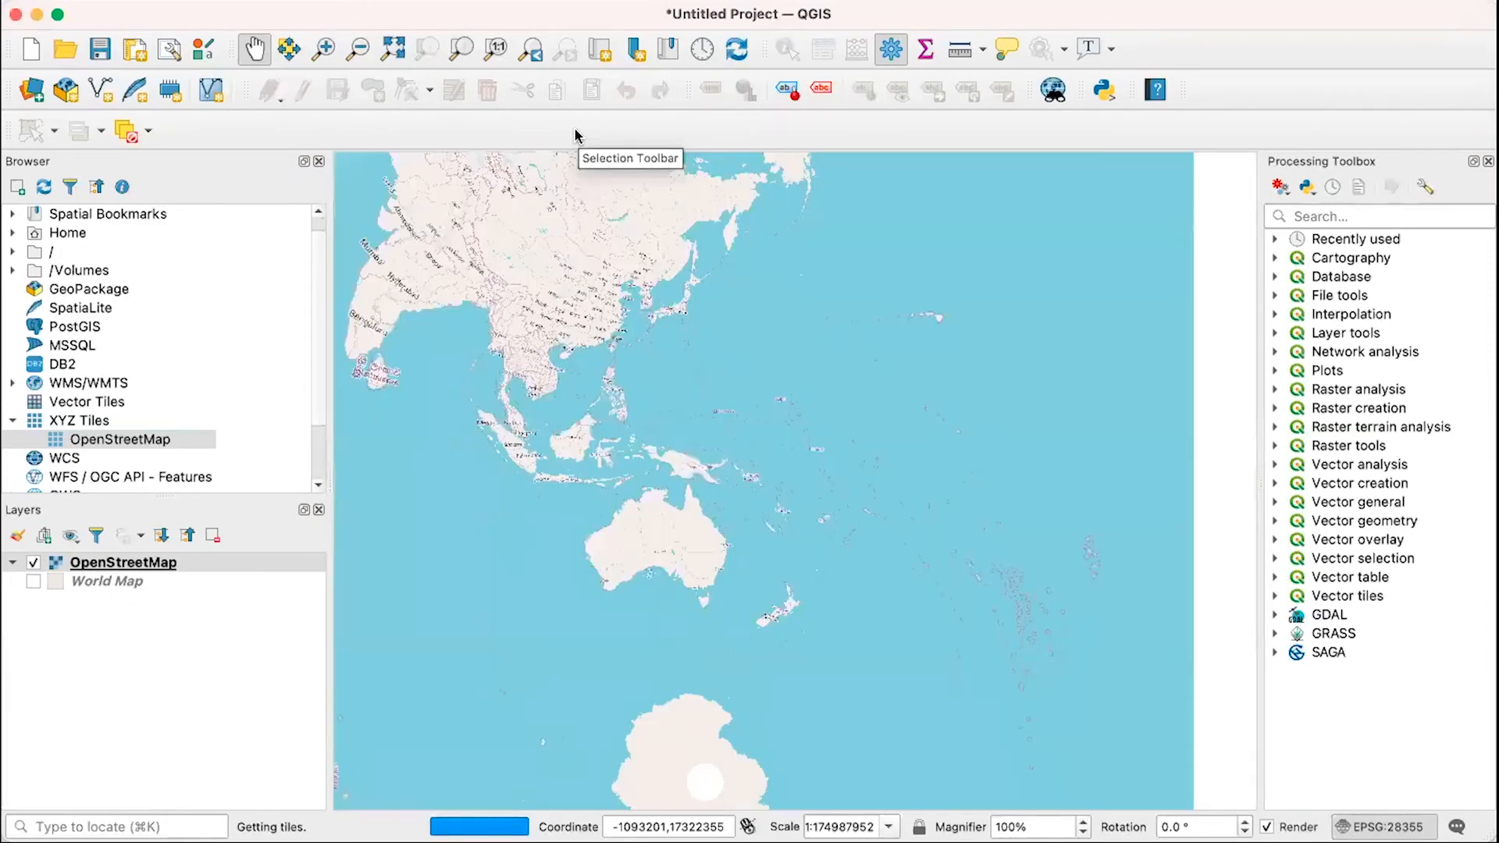
- Search the full list of available QGIS plugins for "osm"
{"action": "left_click", "coordinate": [414, 0]}
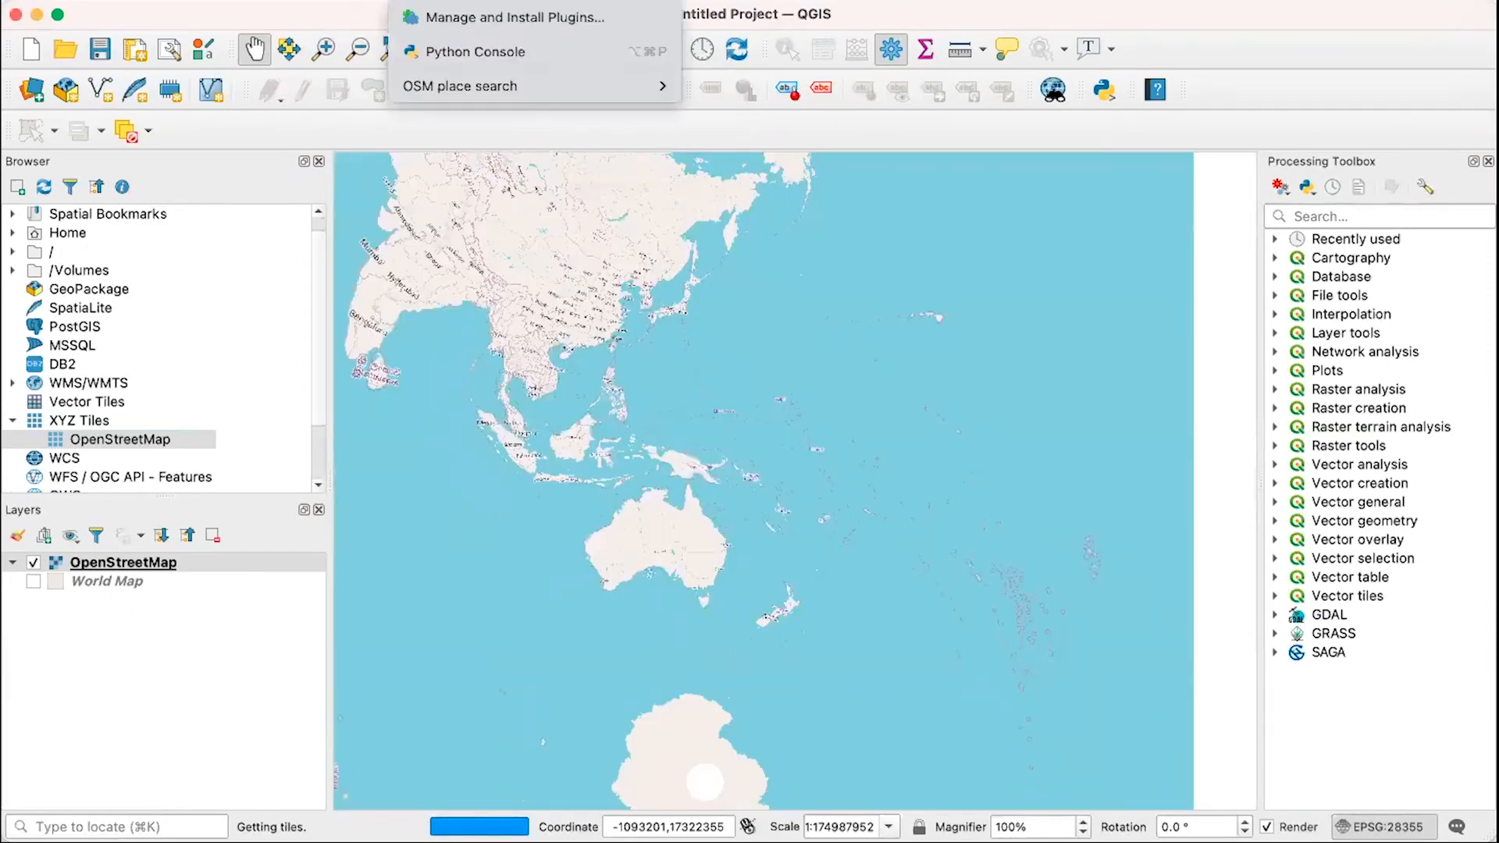
{"action": "left_click", "coordinate": [435, 19]}
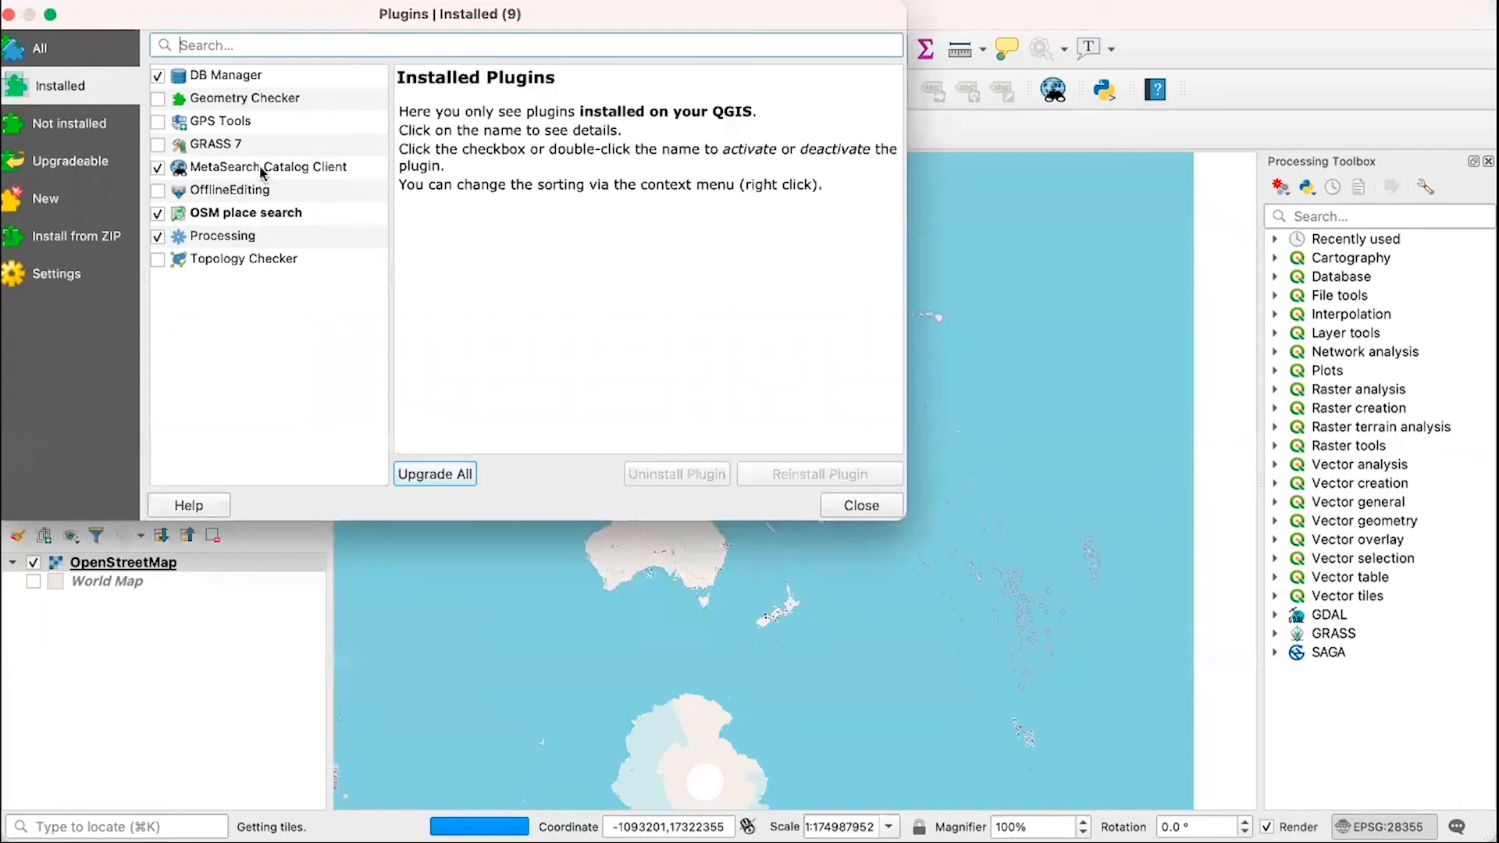
{"action": "left_click", "coordinate": [40, 53]}
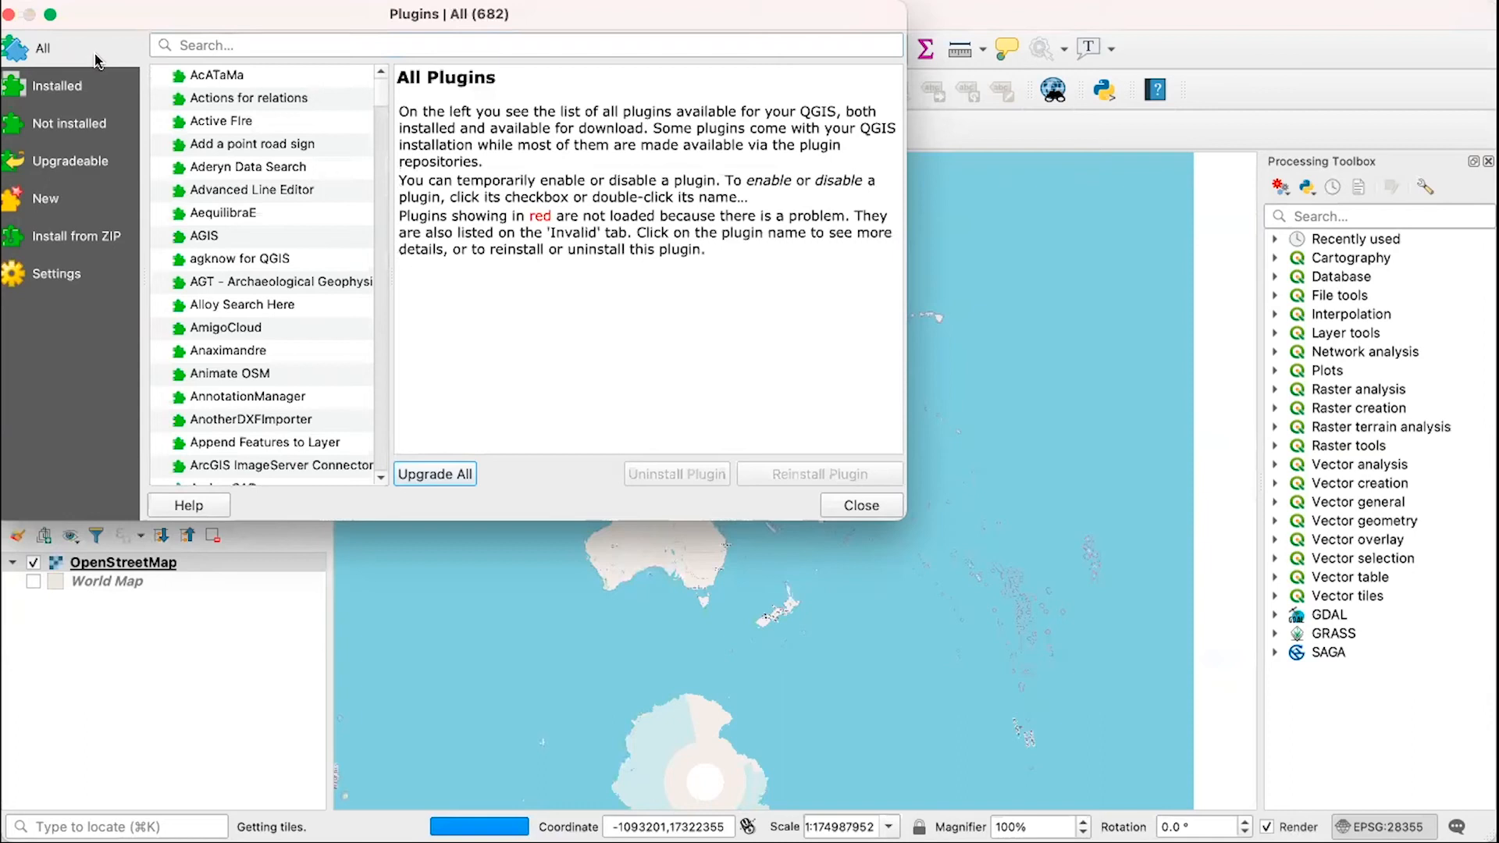
{"action": "left_click", "coordinate": [229, 48]}
{"action": "type", "text": "os"}
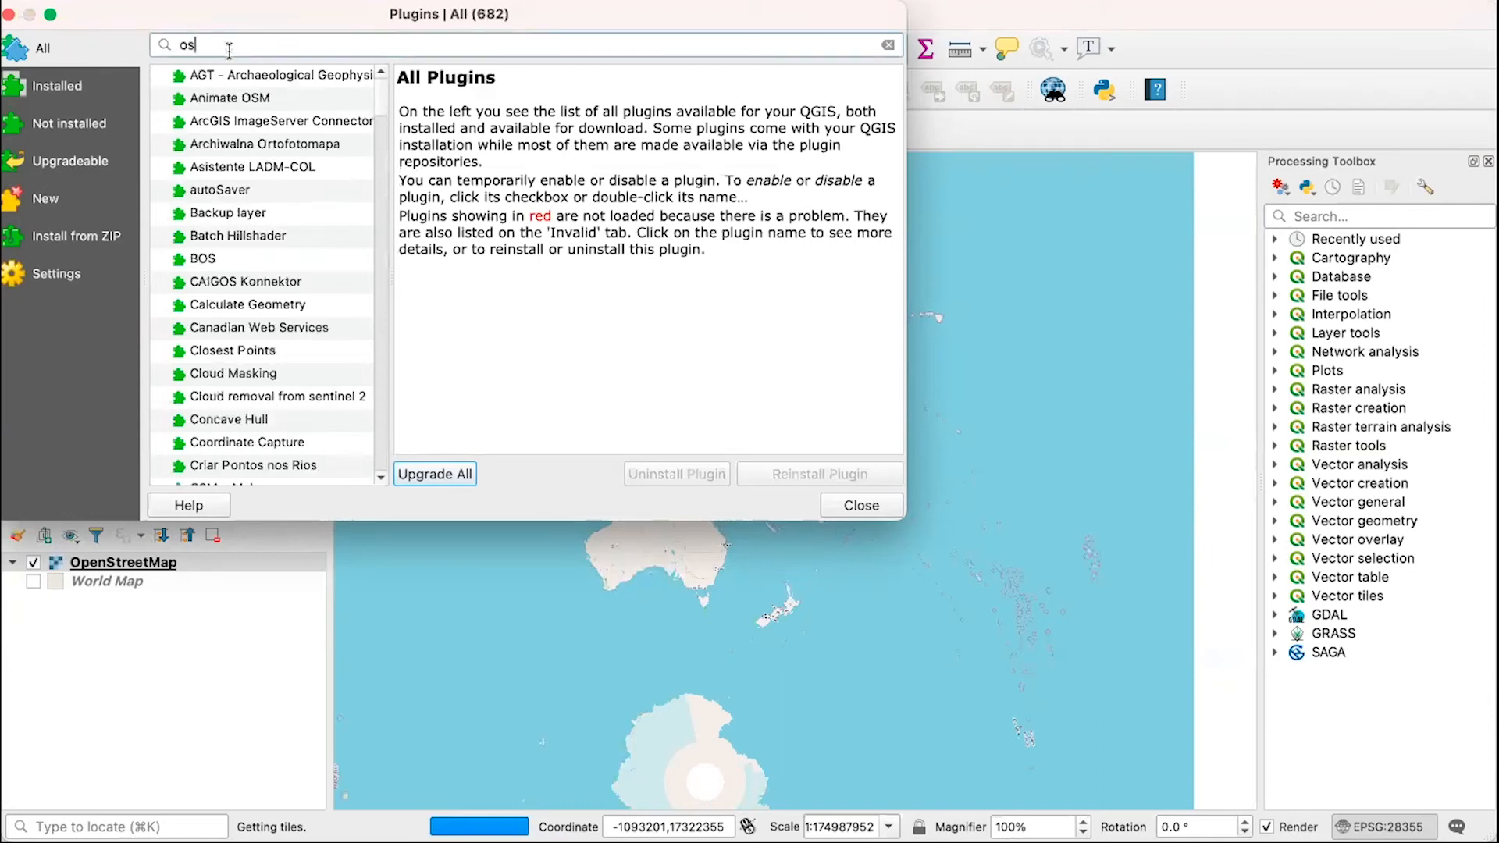
{"action": "type", "text": "m"}
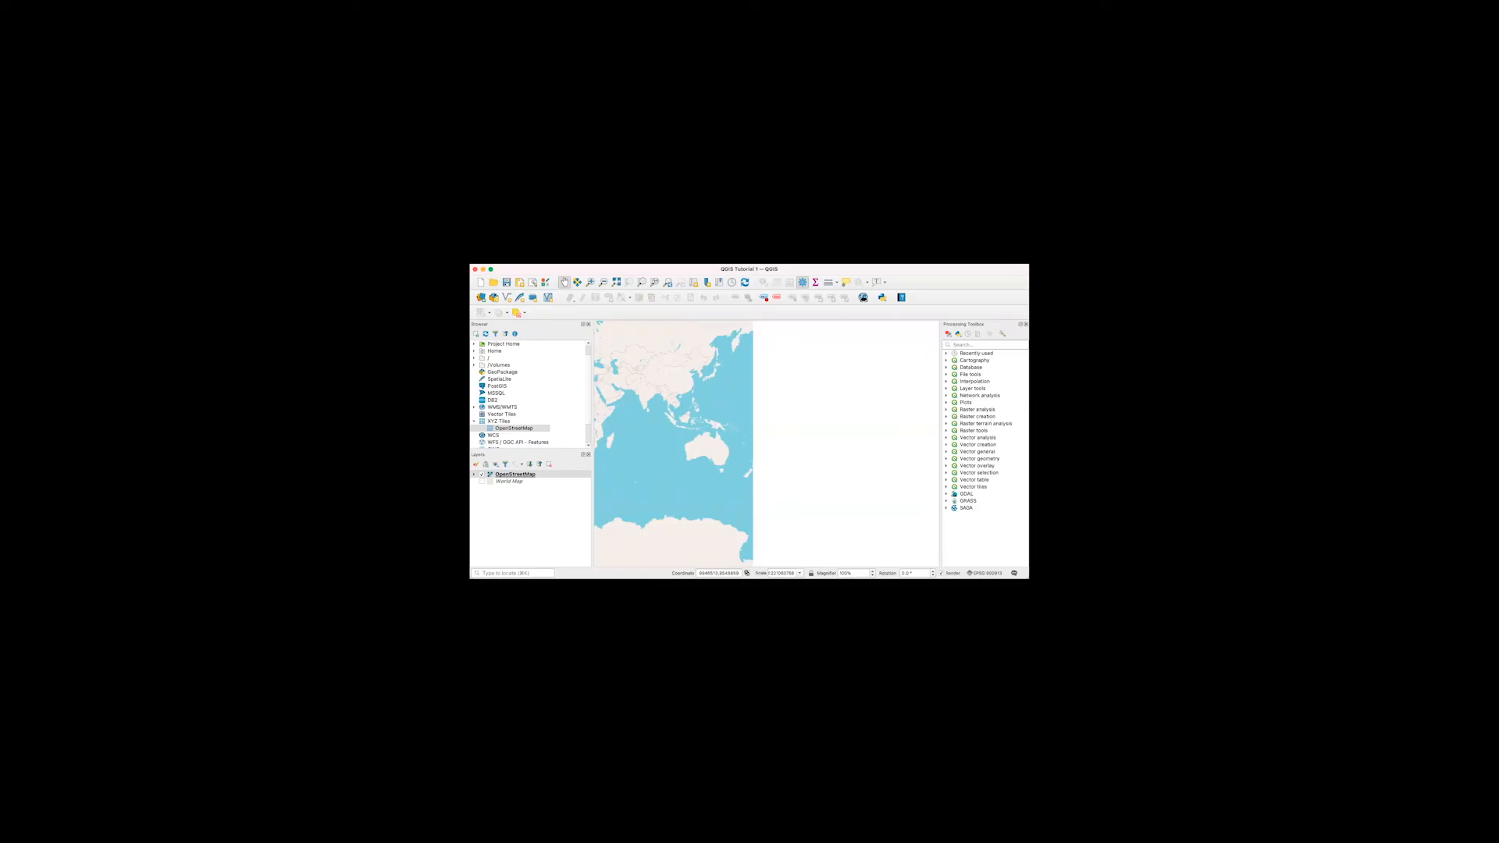
- Upgrade the installed OSM place search plugin to the newest version, enlarging the plugin manager window, and close the manager
{"action": "left_click", "coordinate": [627, 260]}
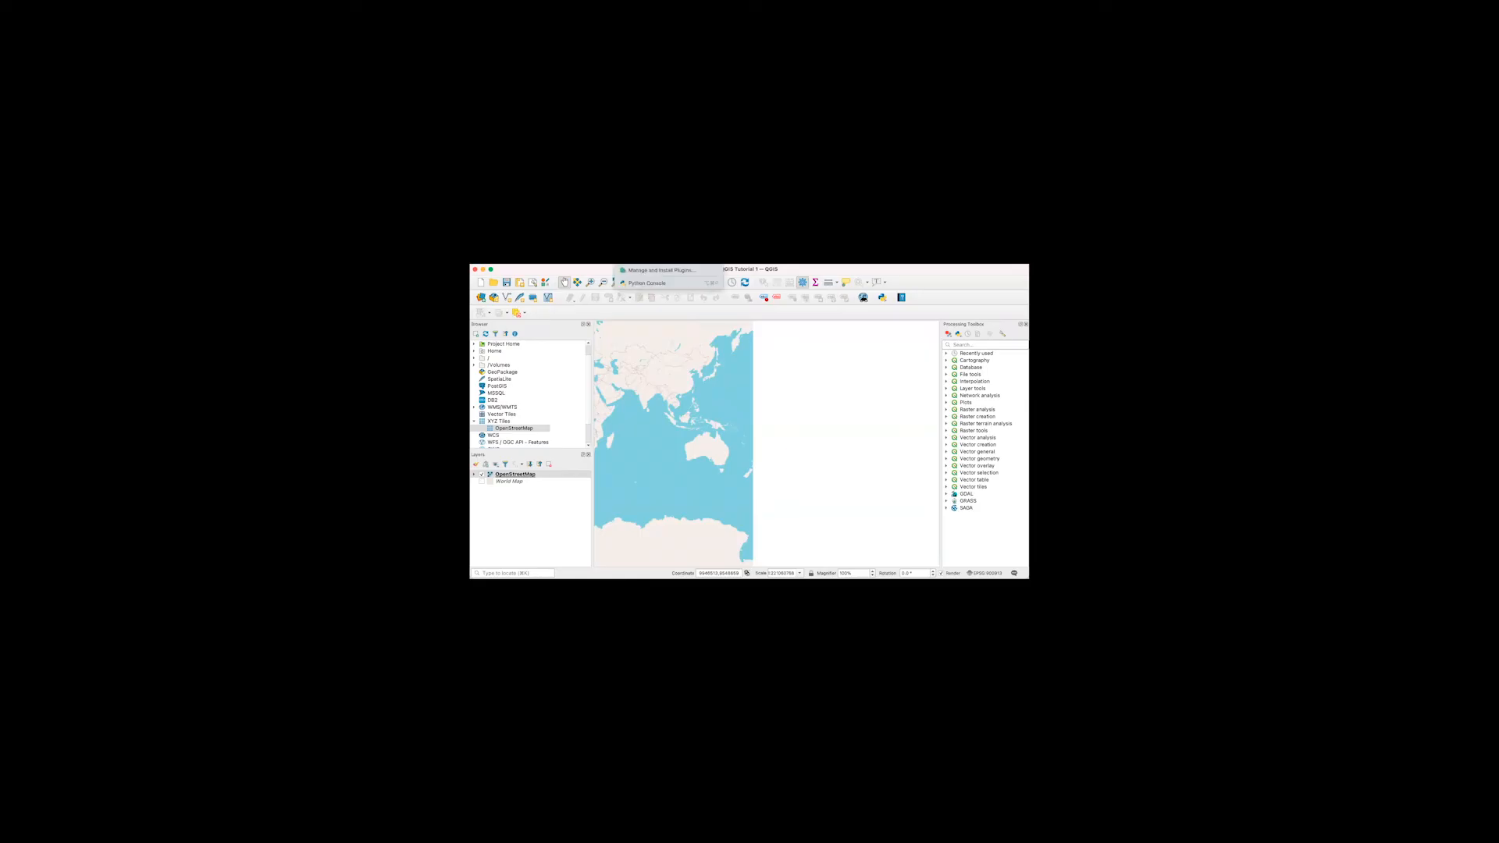
{"action": "left_click", "coordinate": [637, 271]}
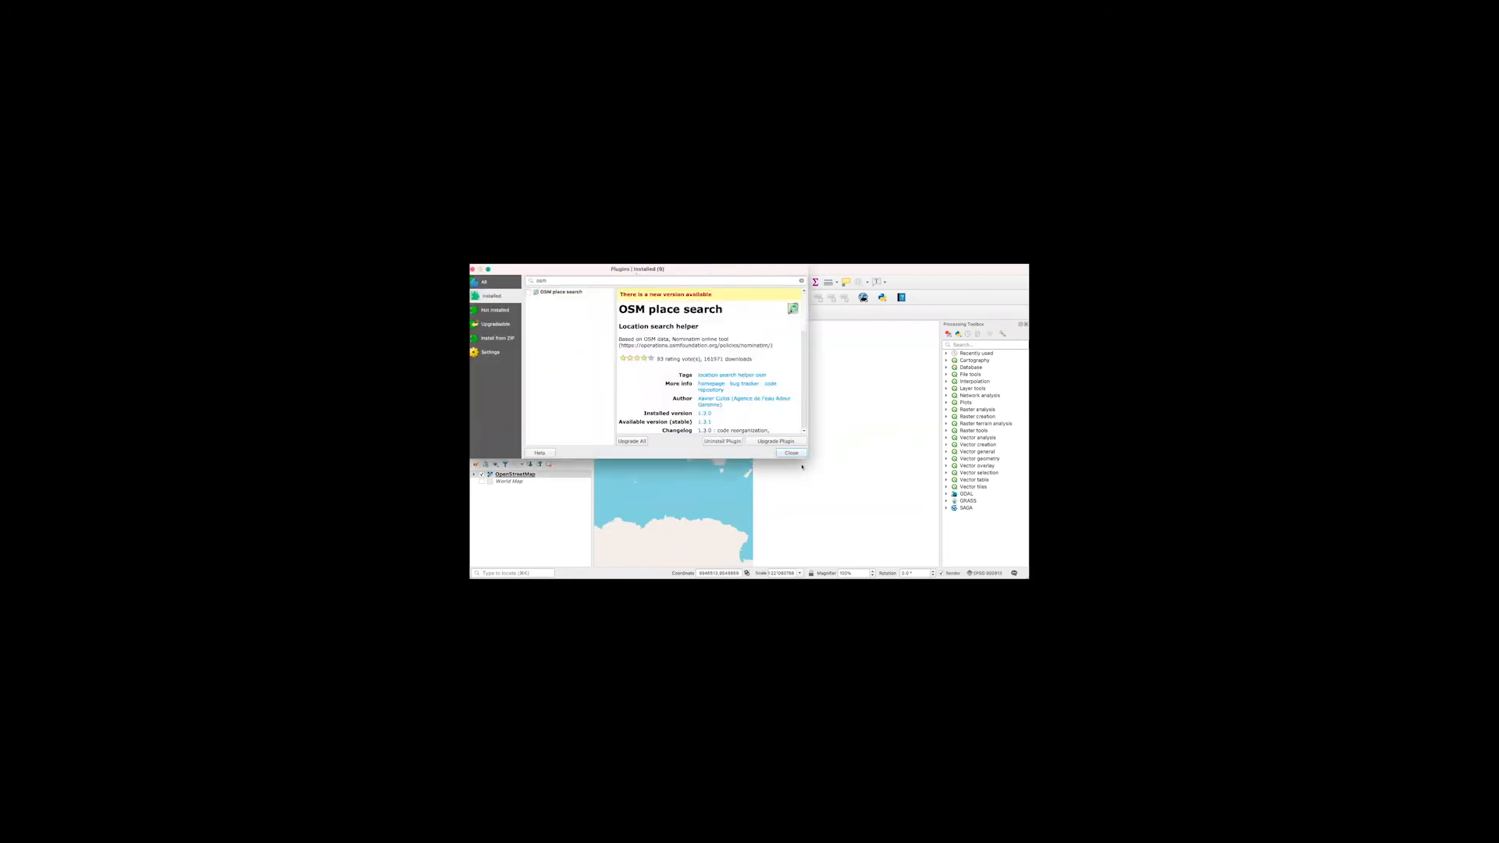
{"action": "left_click_drag", "start_coordinate": [804, 456], "coordinate": [867, 506]}
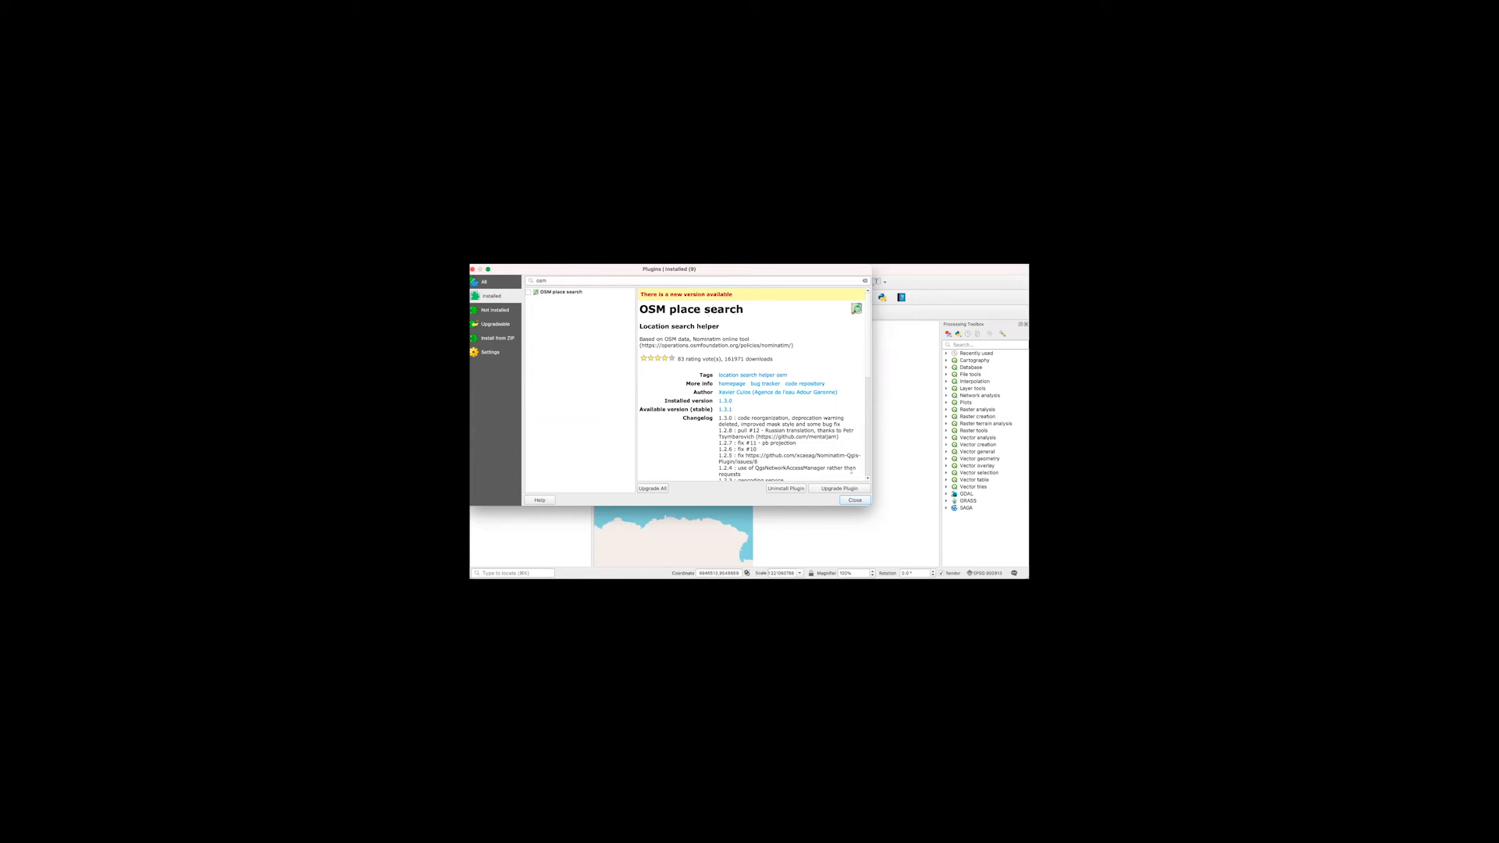
{"action": "left_click", "coordinate": [840, 489]}
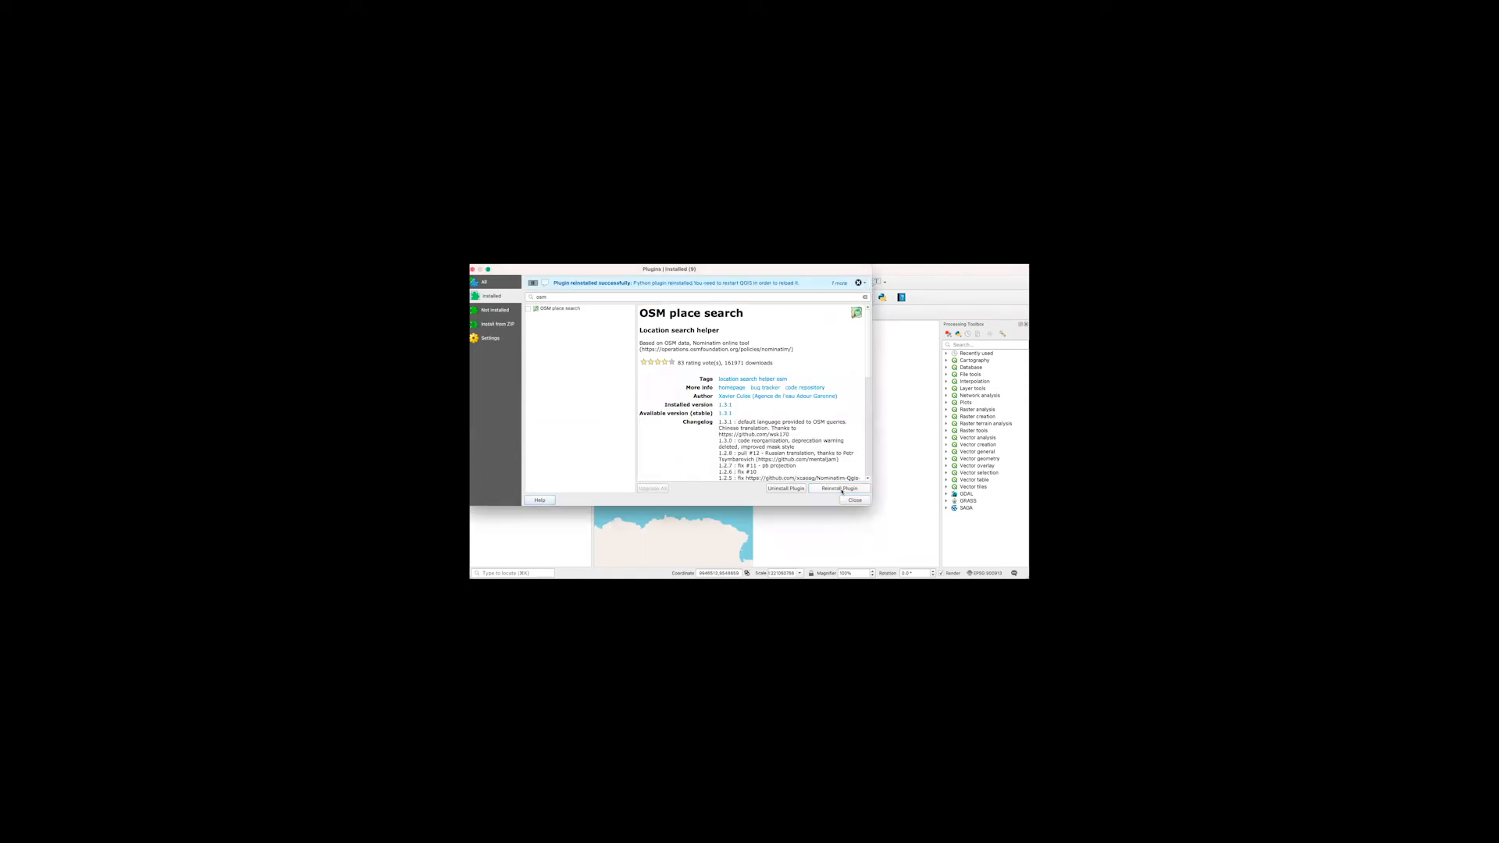
{"action": "left_click", "coordinate": [854, 501]}
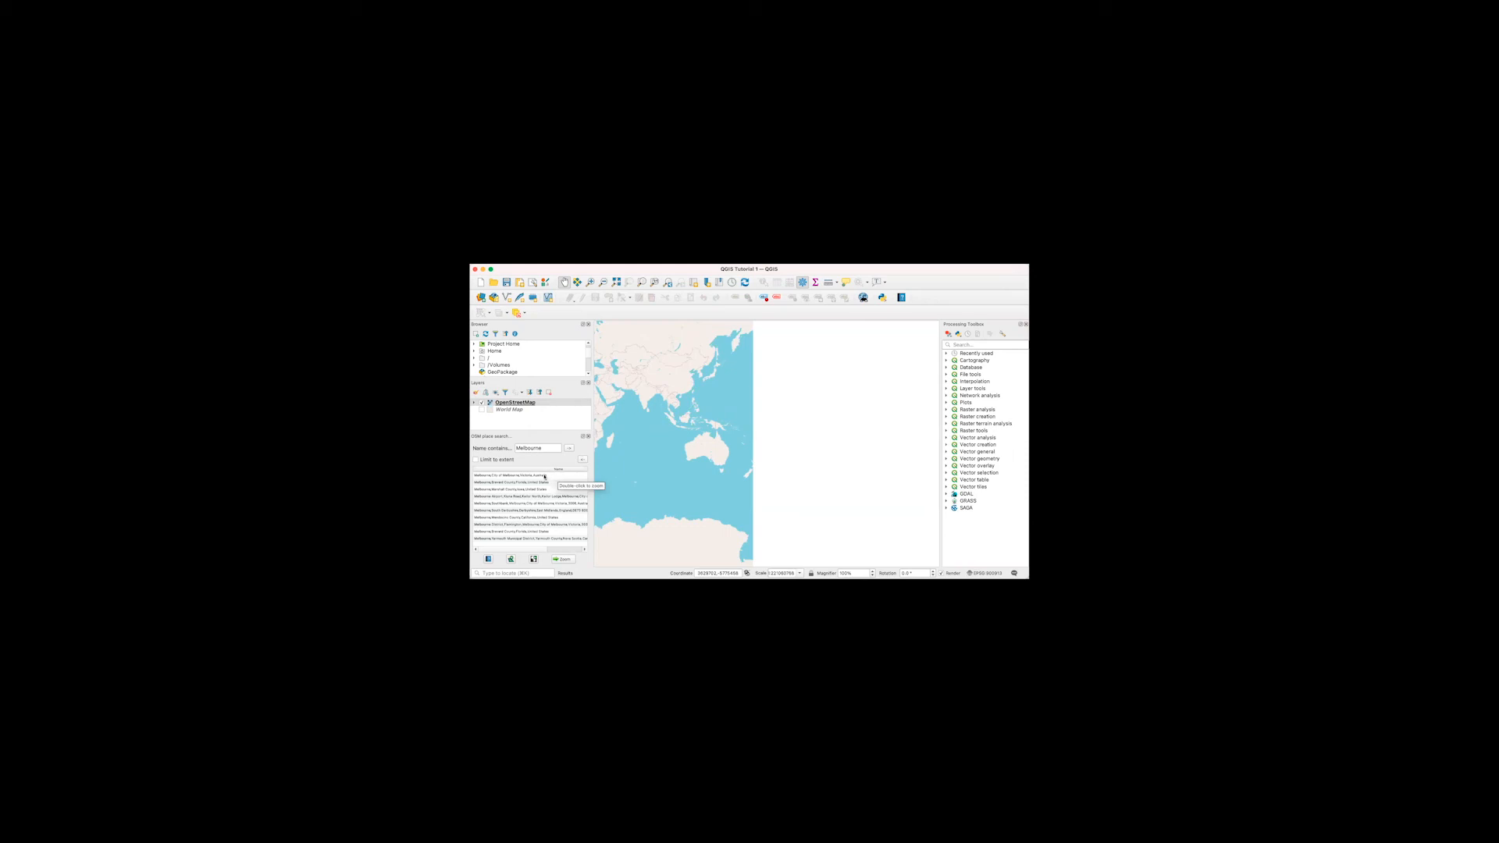
- Show the first Melbourne result from the OSM place search on the map
{"action": "double_click", "coordinate": [544, 476]}
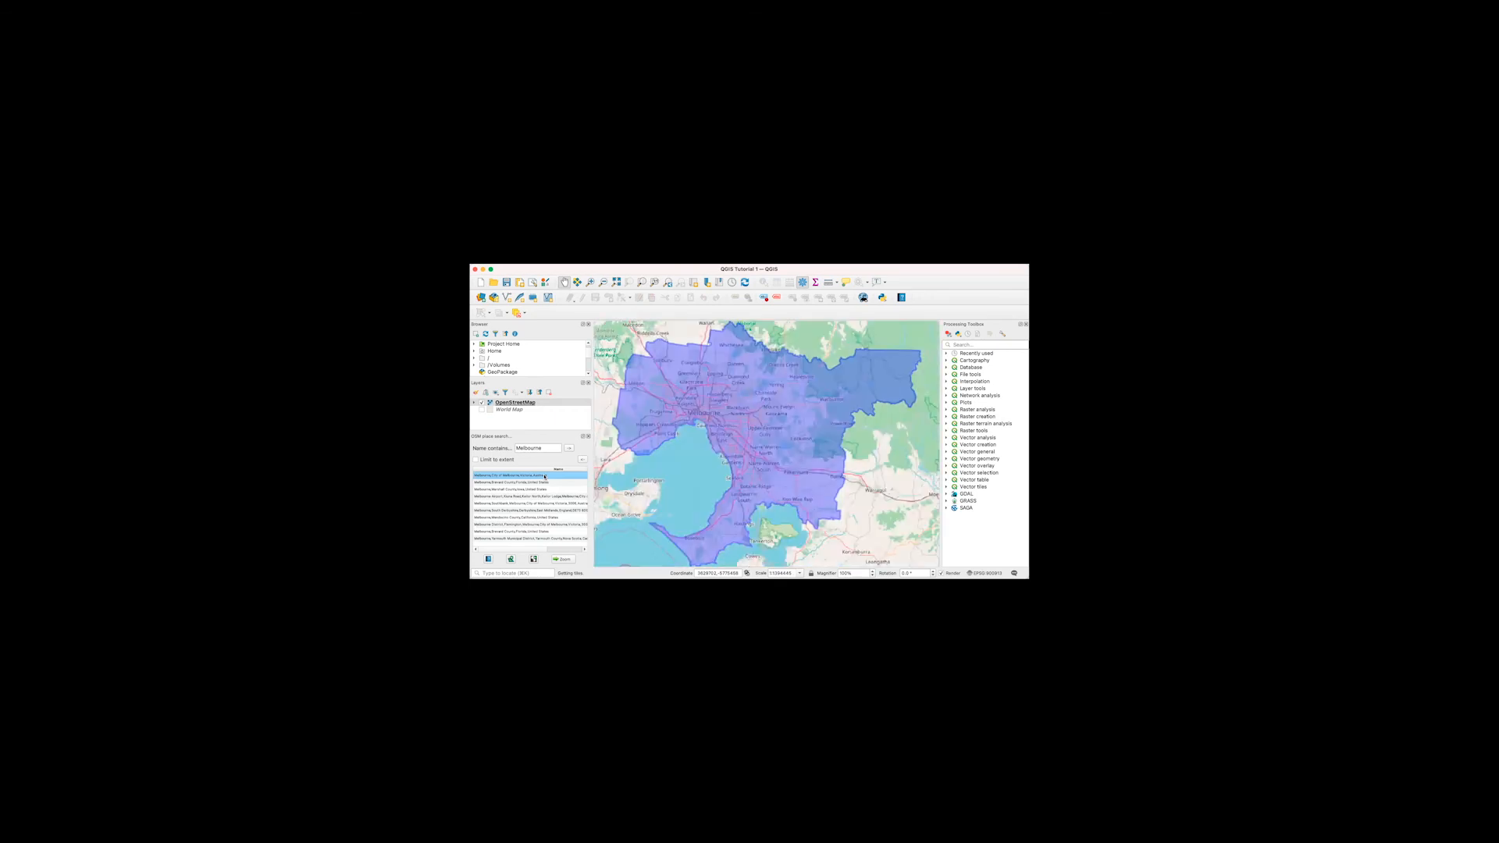
{"action": "left_click_drag", "start_coordinate": [748, 479], "coordinate": [784, 482]}
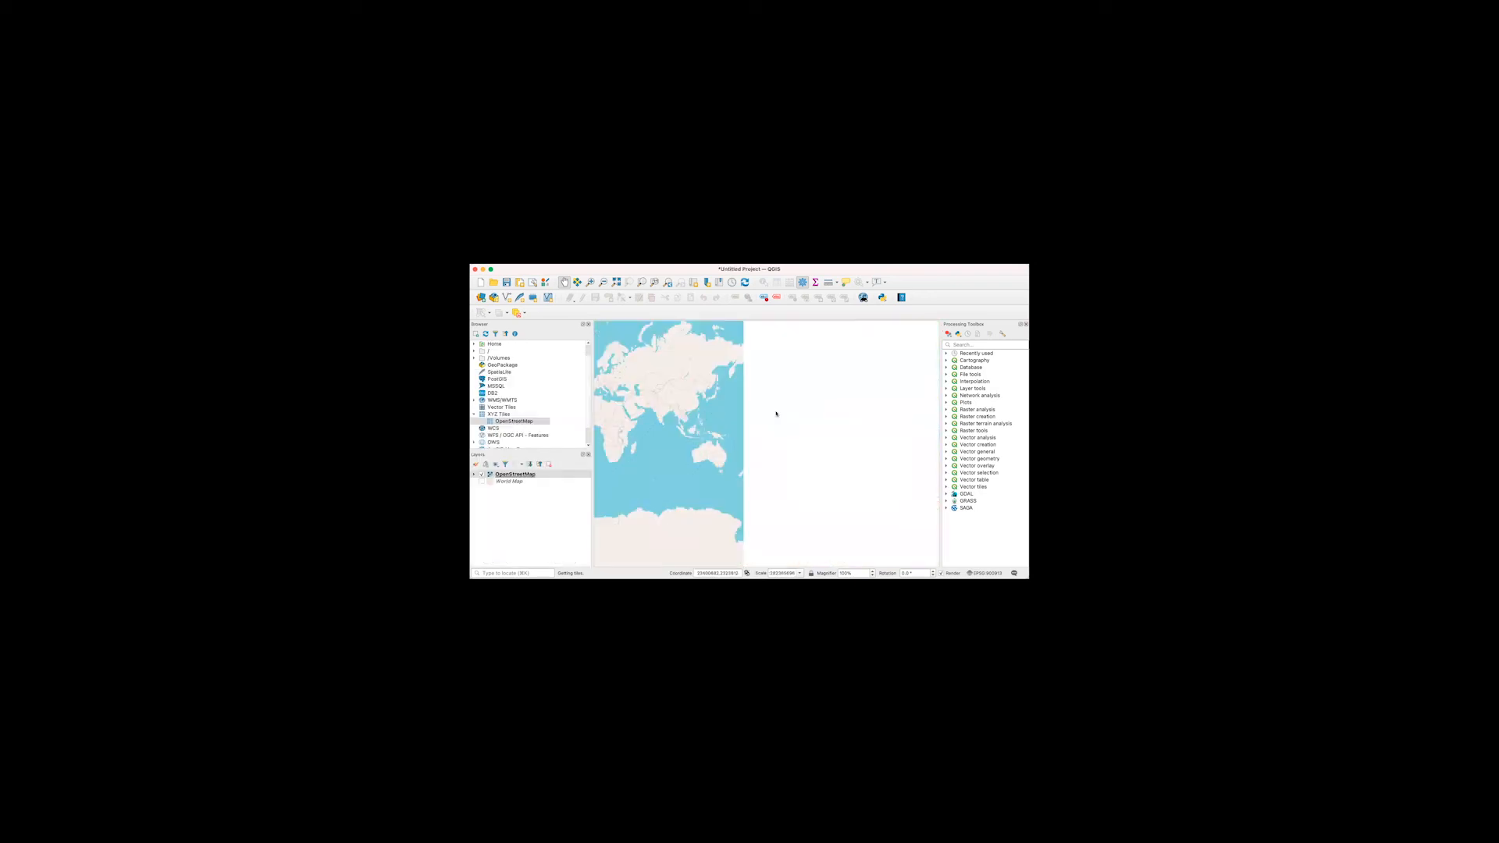
{"action": "scroll", "coordinate": [719, 474], "scroll_direction": "up", "scroll_amount": 2}
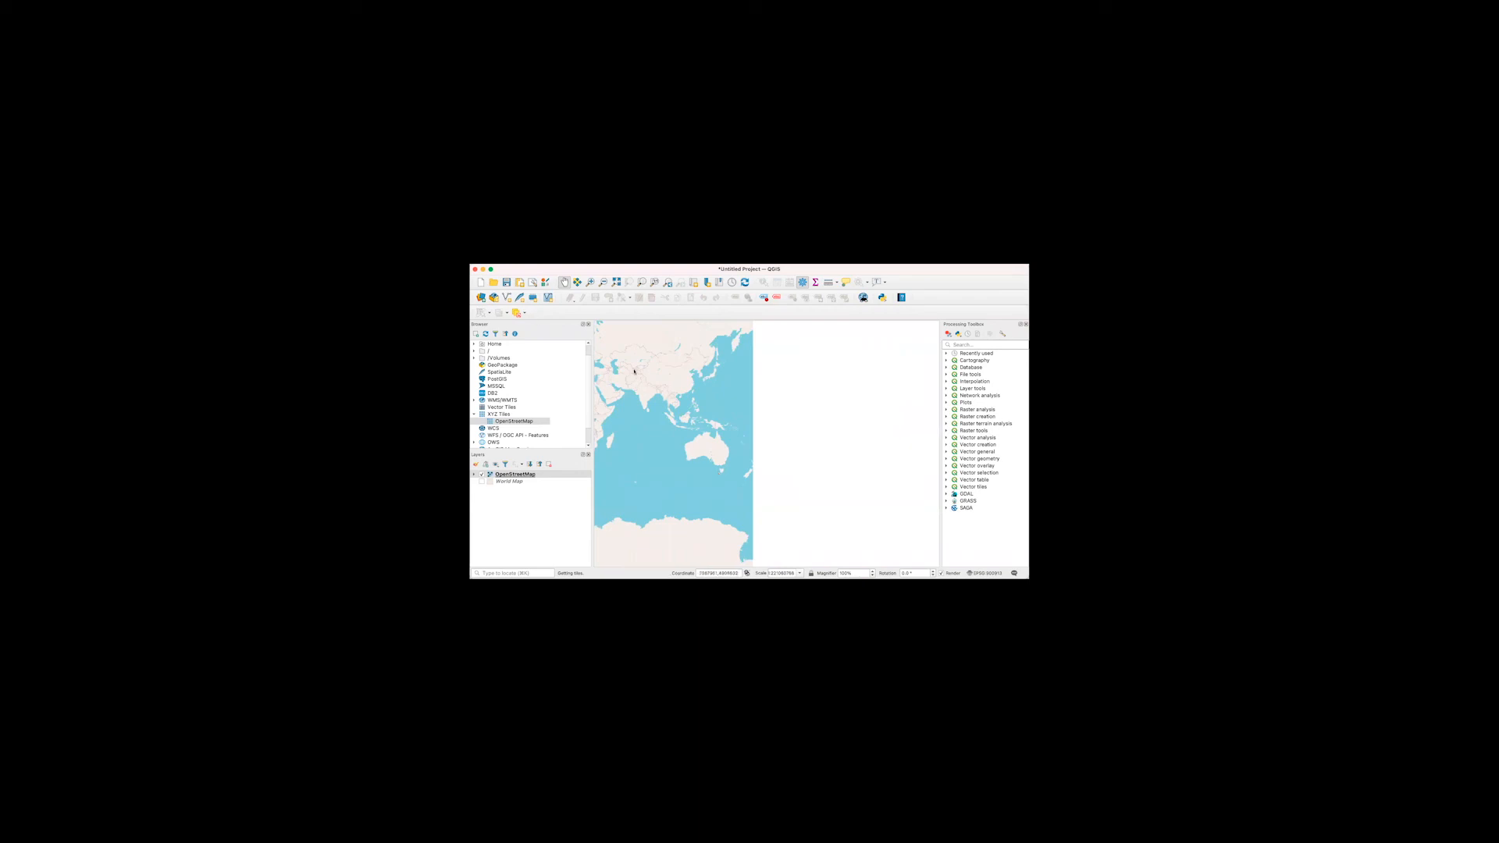
{"action": "key", "text": "ctrl+s"}
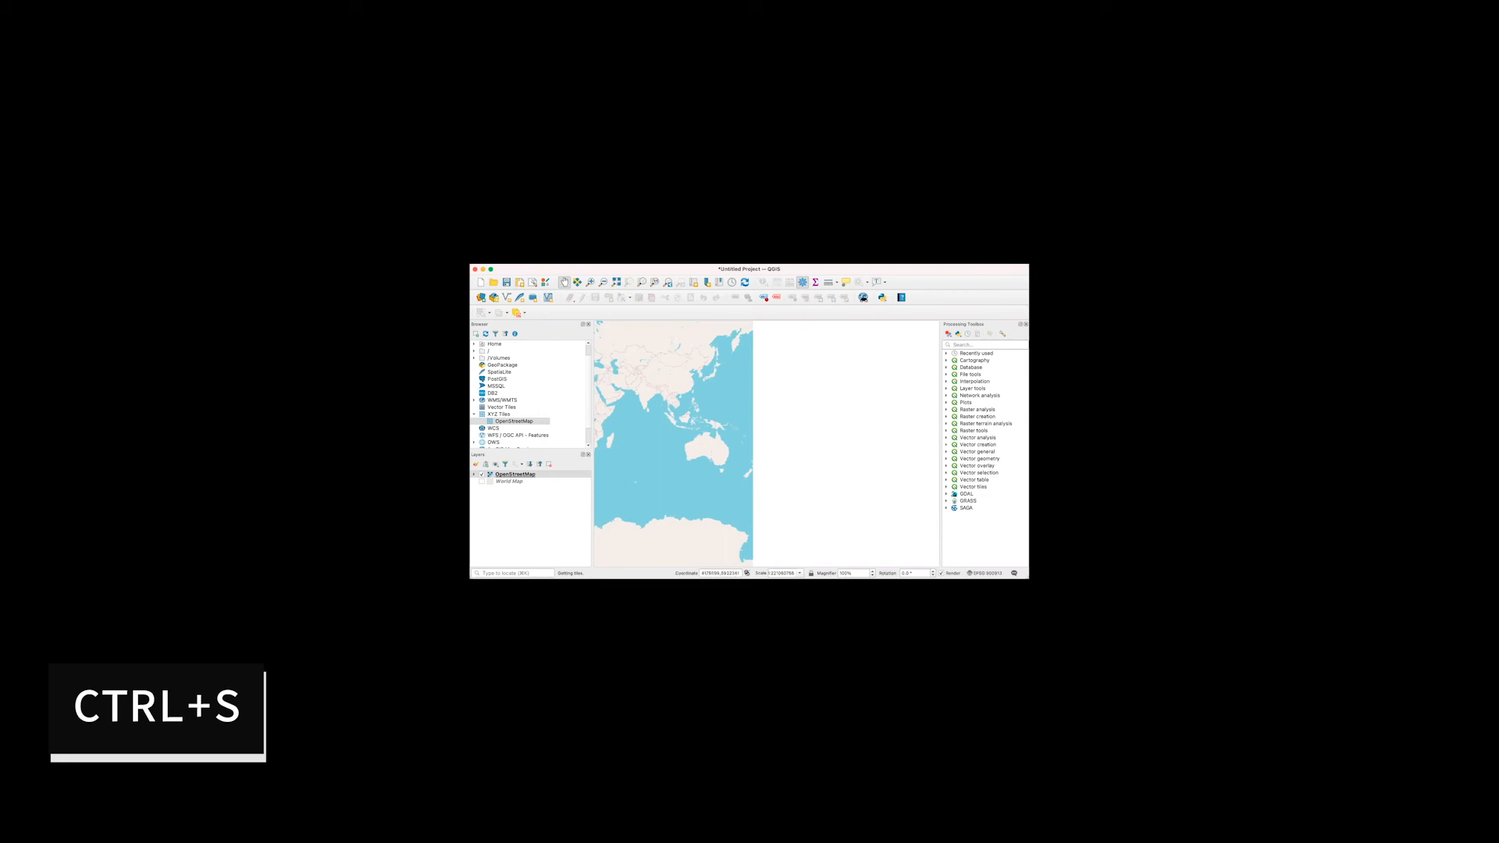
{"action": "left_click", "coordinate": [516, 260]}
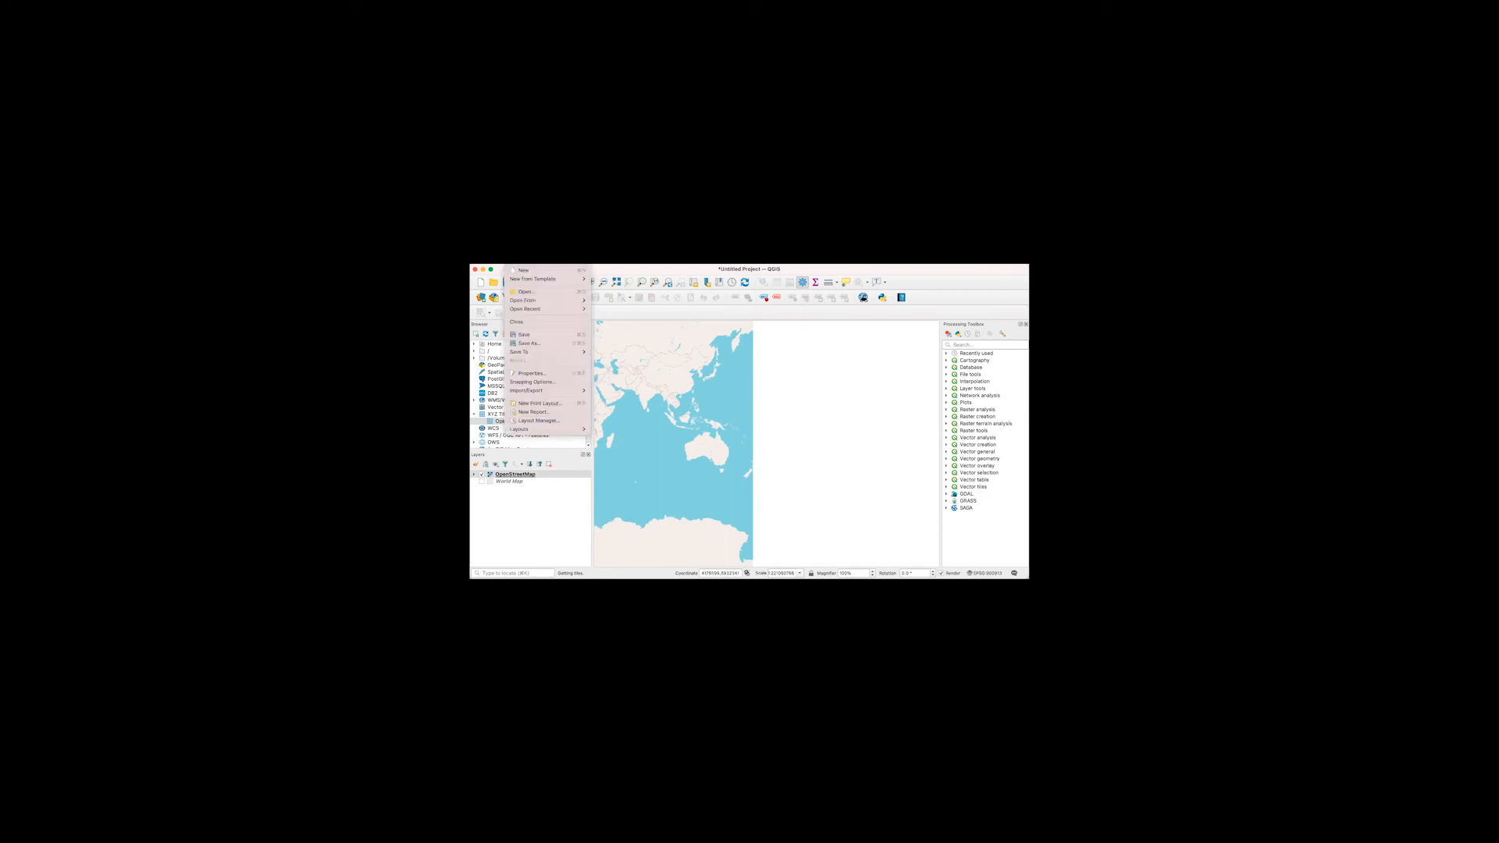
{"action": "left_click", "coordinate": [559, 346]}
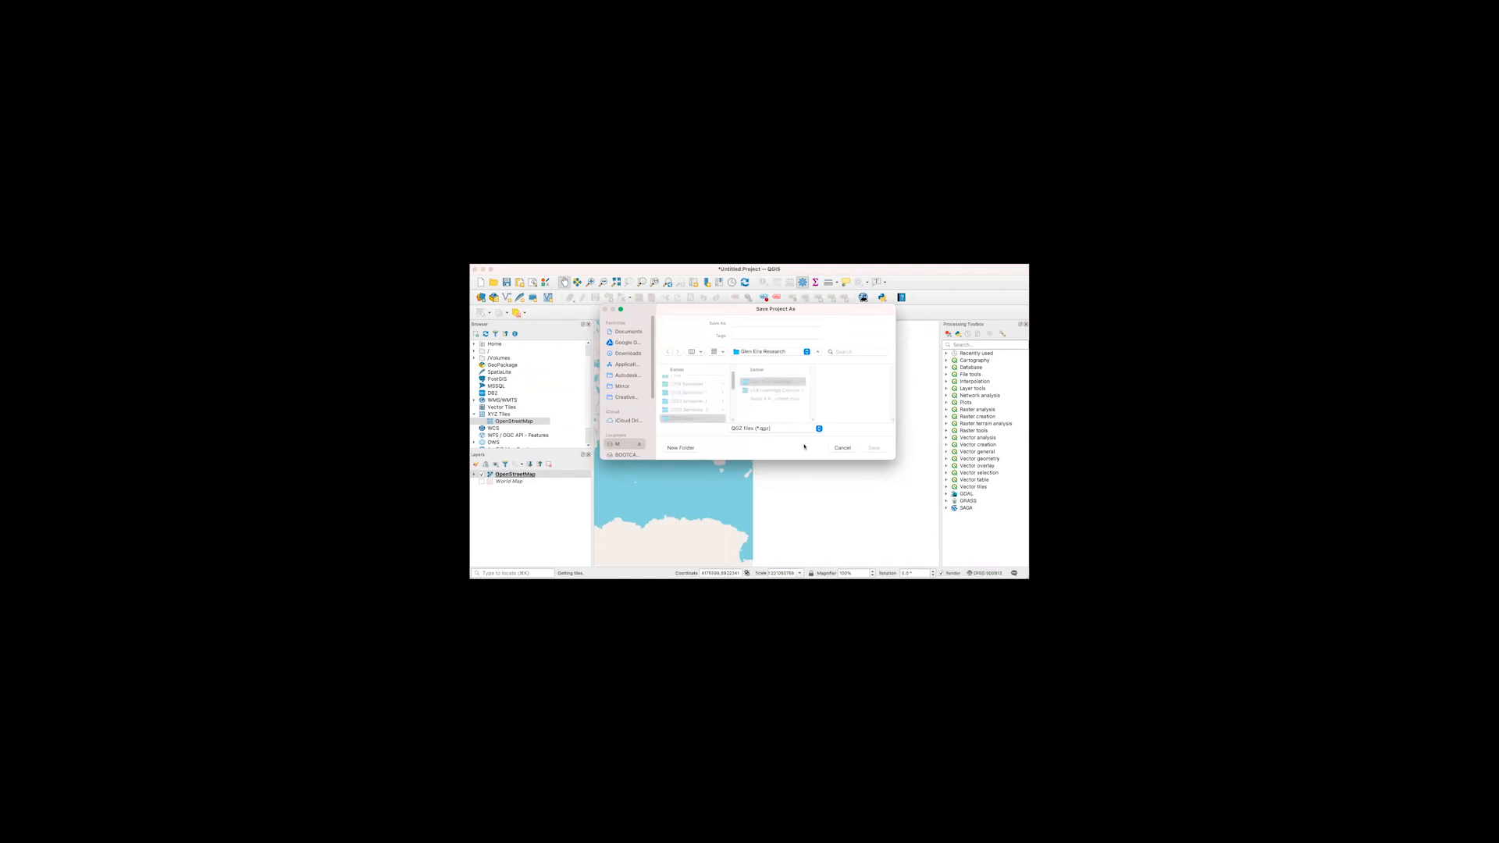
{"action": "left_click", "coordinate": [841, 448]}
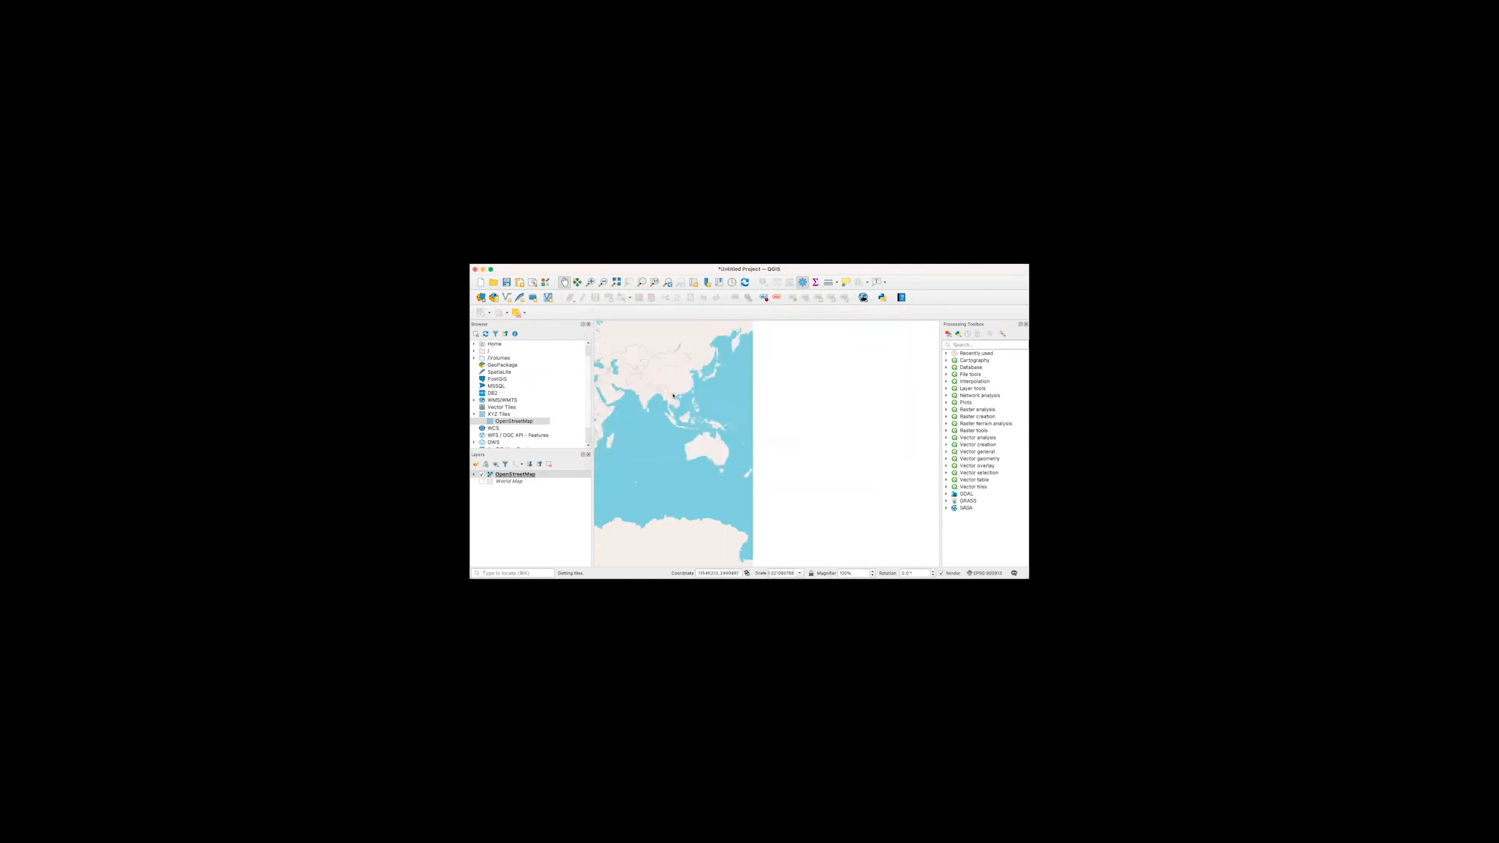
{"action": "right_click", "coordinate": [525, 476]}
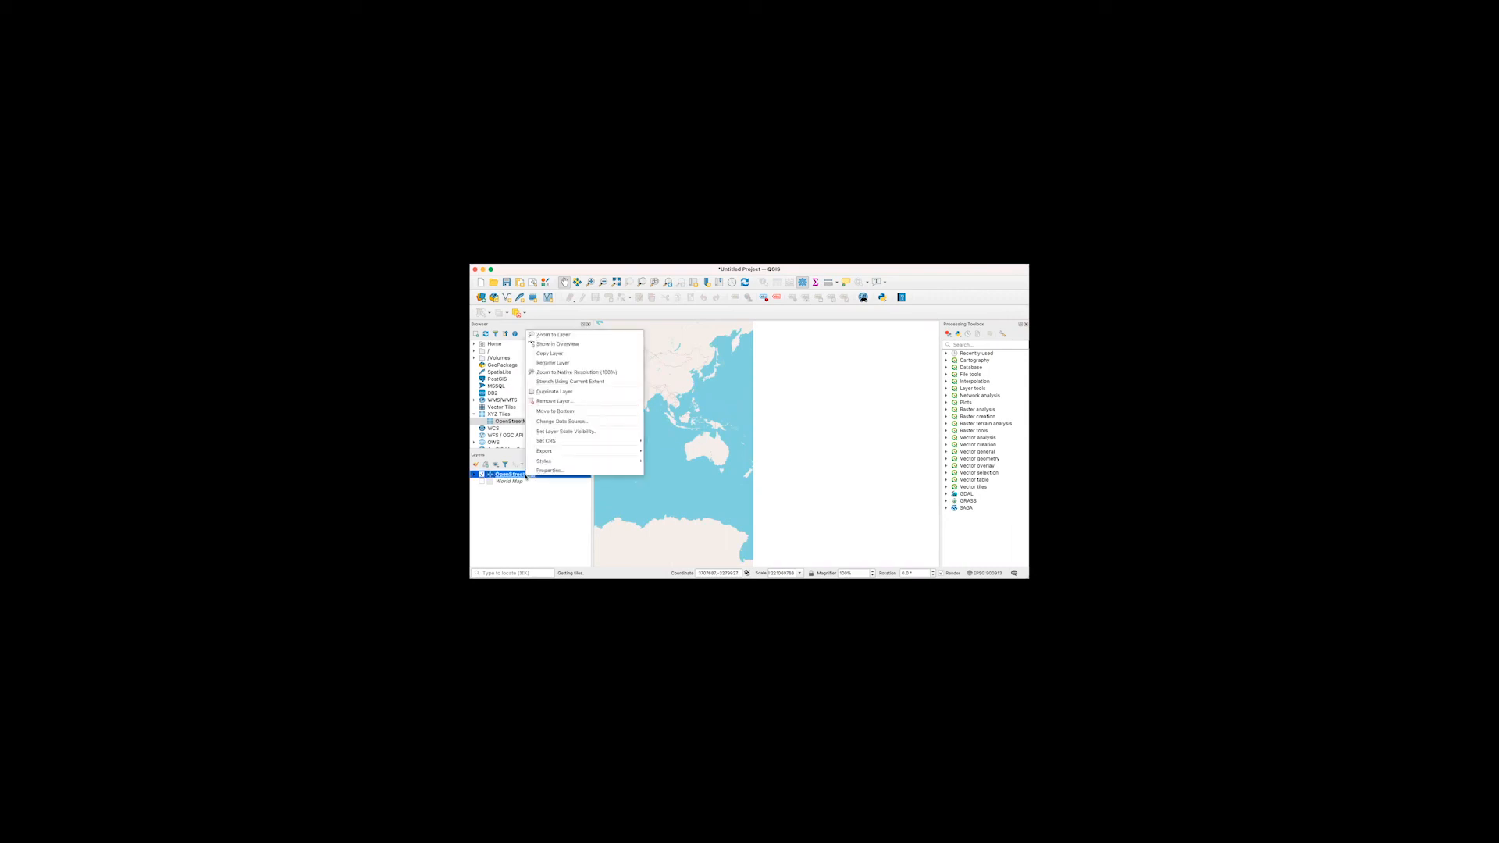
{"action": "left_click", "coordinate": [532, 504]}
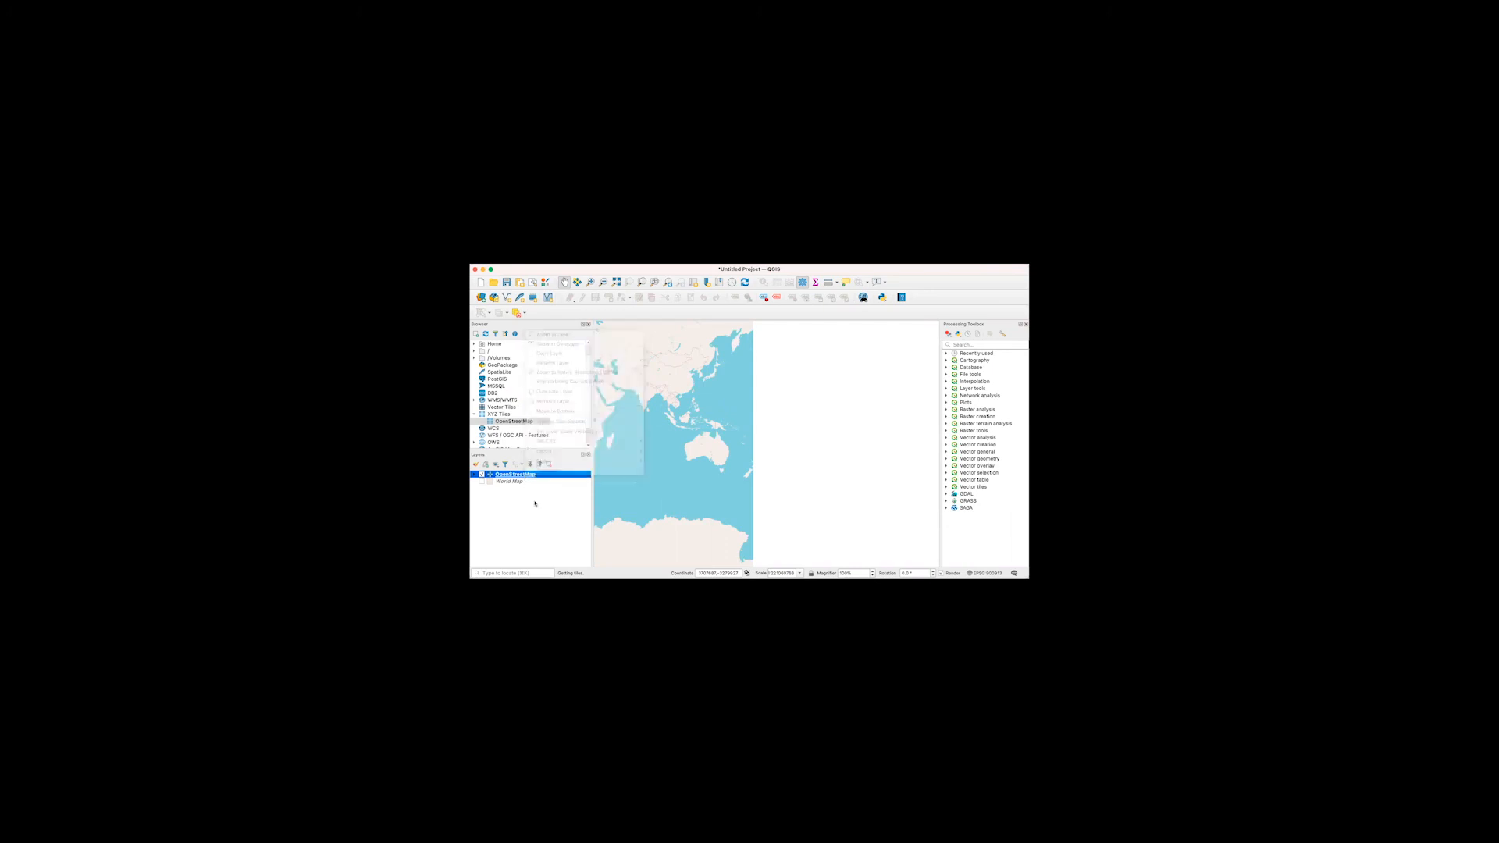
{"action": "left_click", "coordinate": [515, 260]}
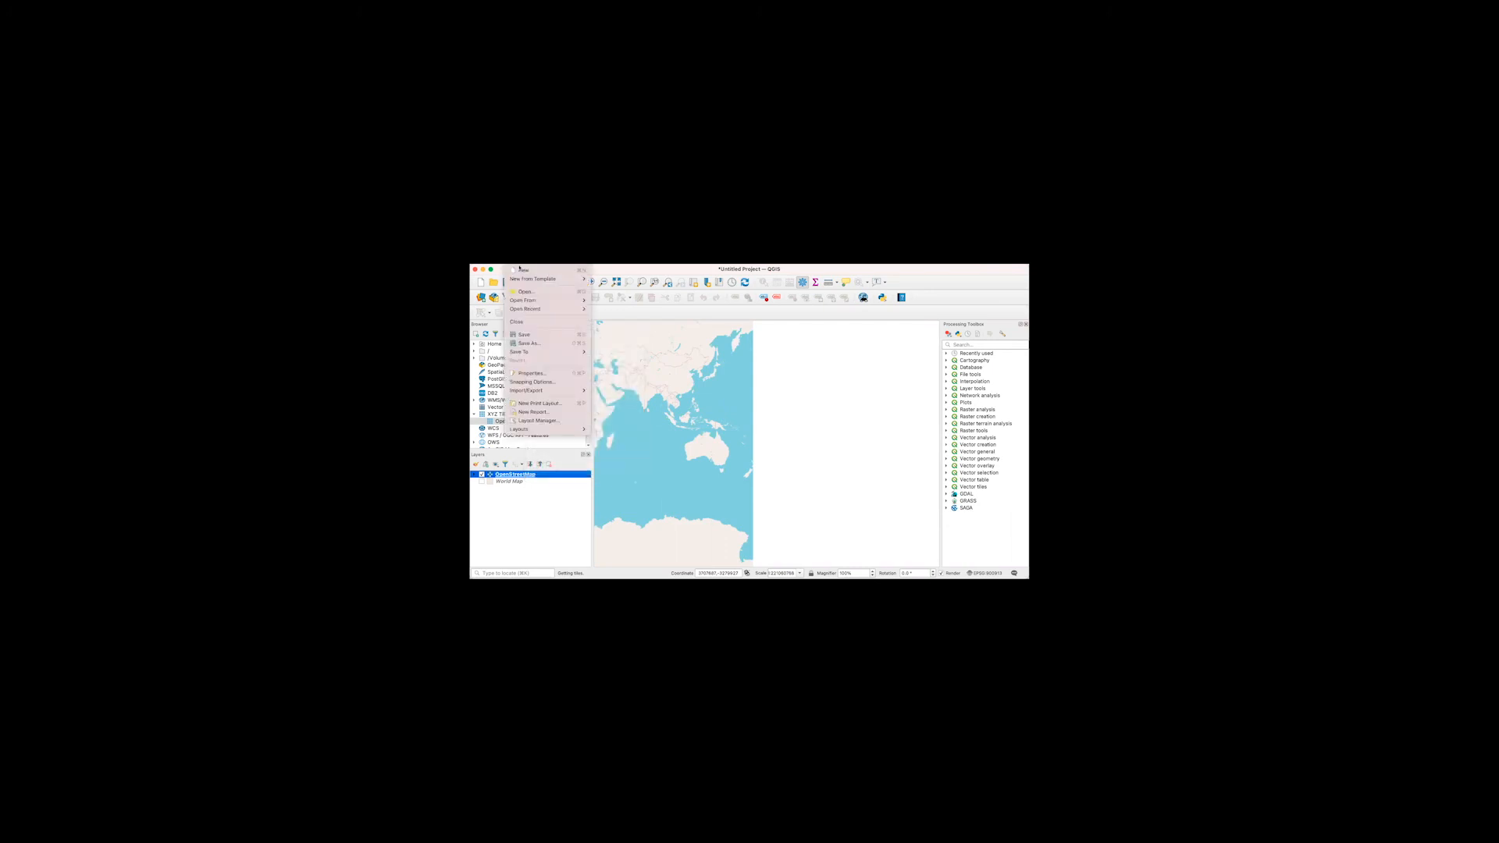
{"action": "mouse_move", "coordinate": [561, 354]}
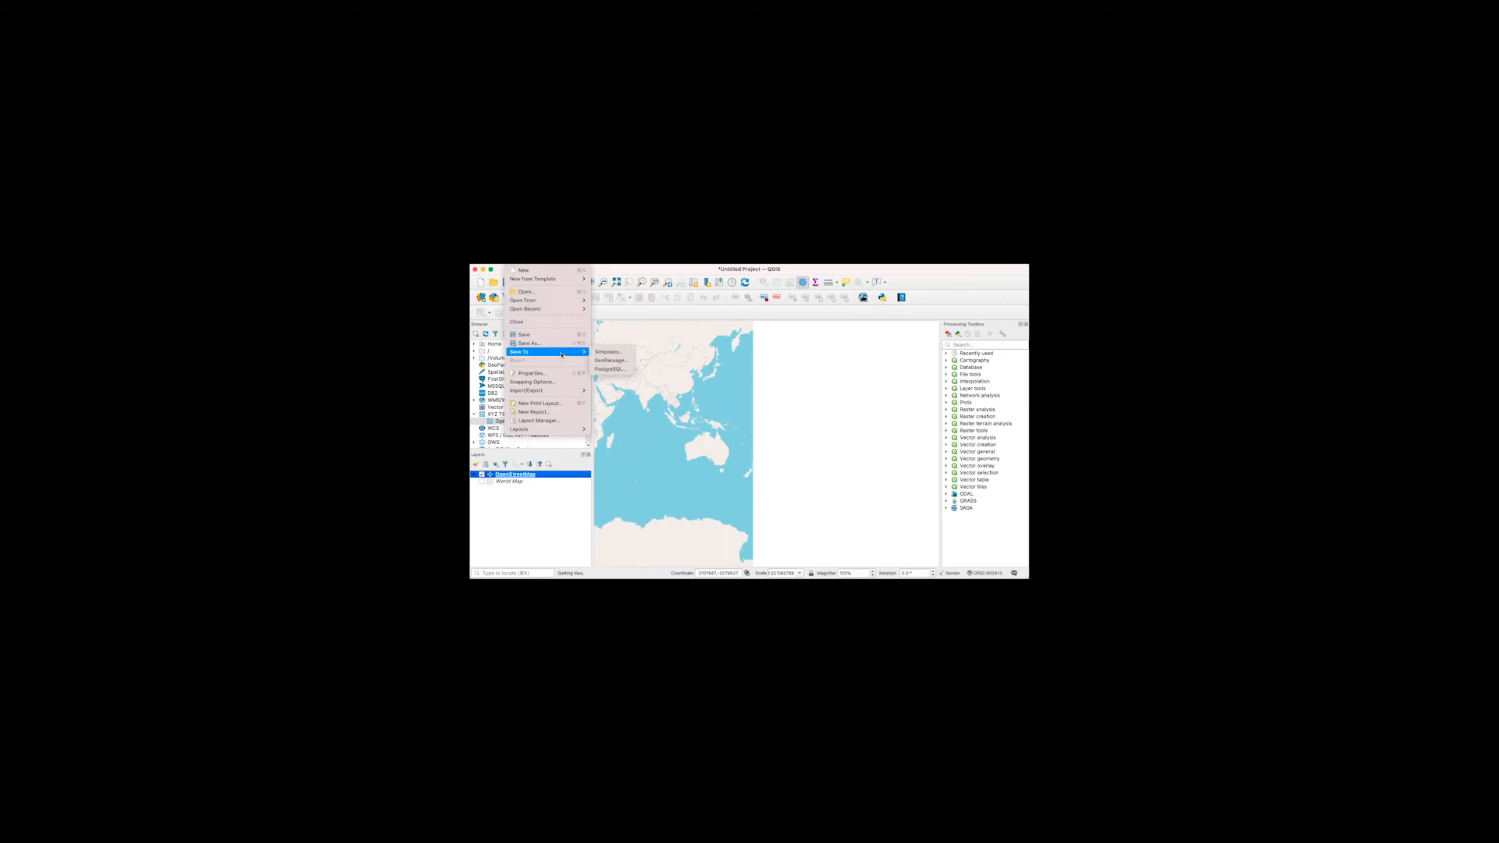
{"action": "left_click", "coordinate": [622, 363]}
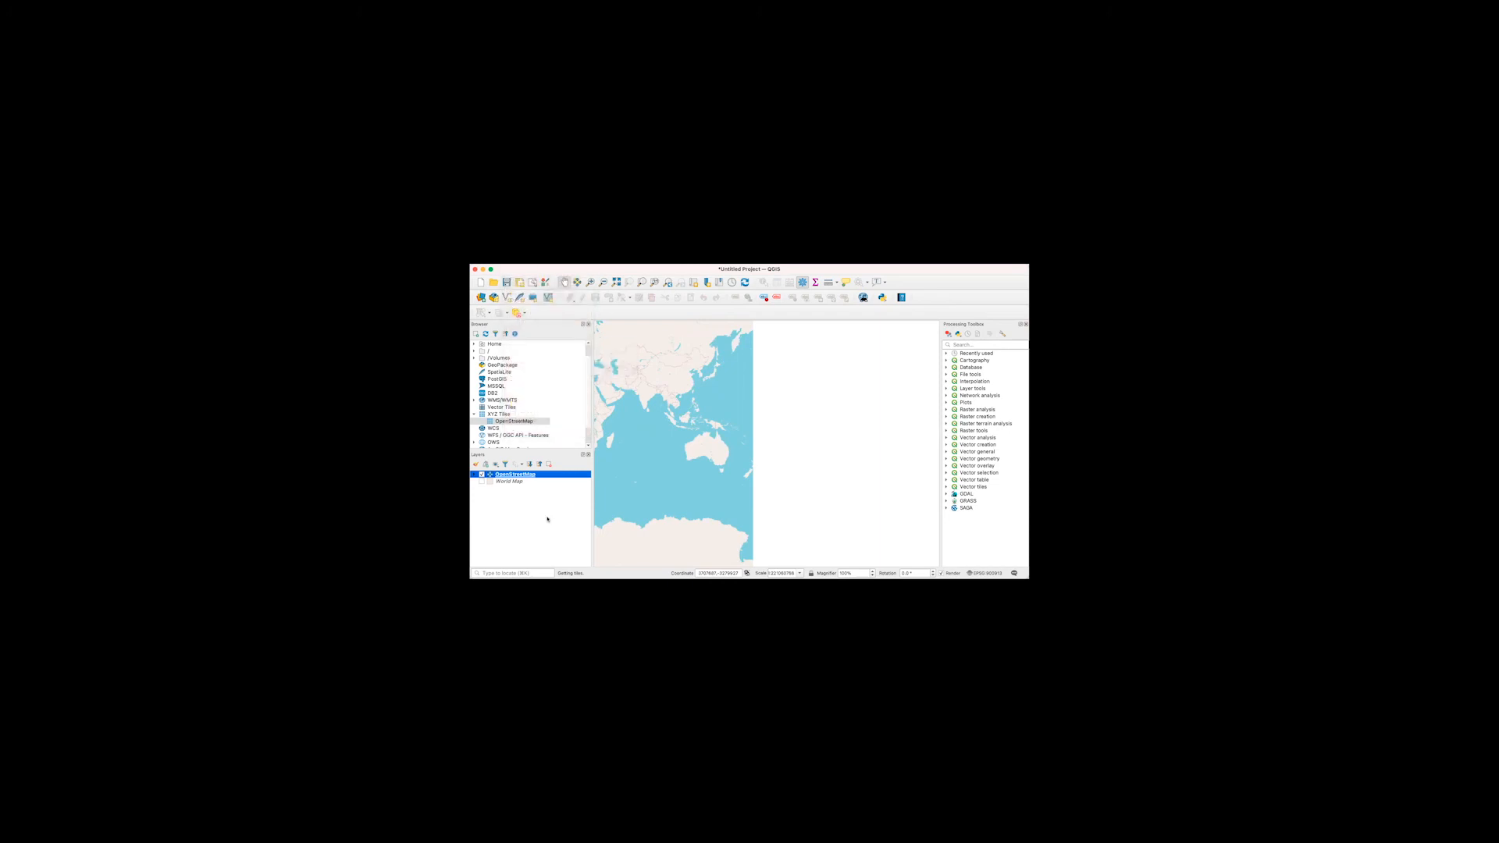
- Examine the raster file formats available for exporting the OpenStreetMap layer, then dismiss the export without saving
{"action": "right_click", "coordinate": [520, 478]}
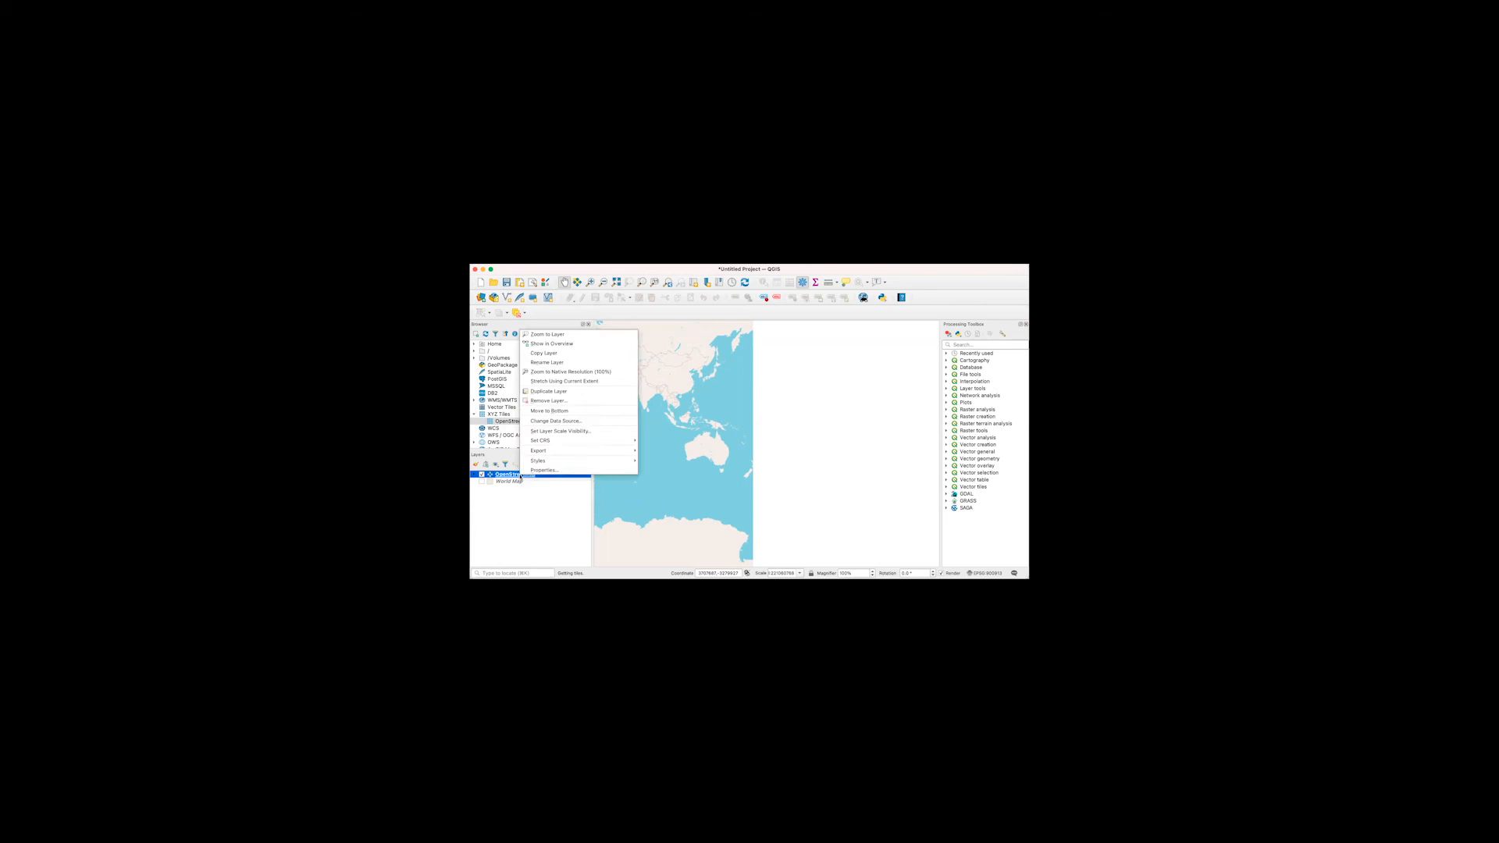
{"action": "mouse_move", "coordinate": [571, 451]}
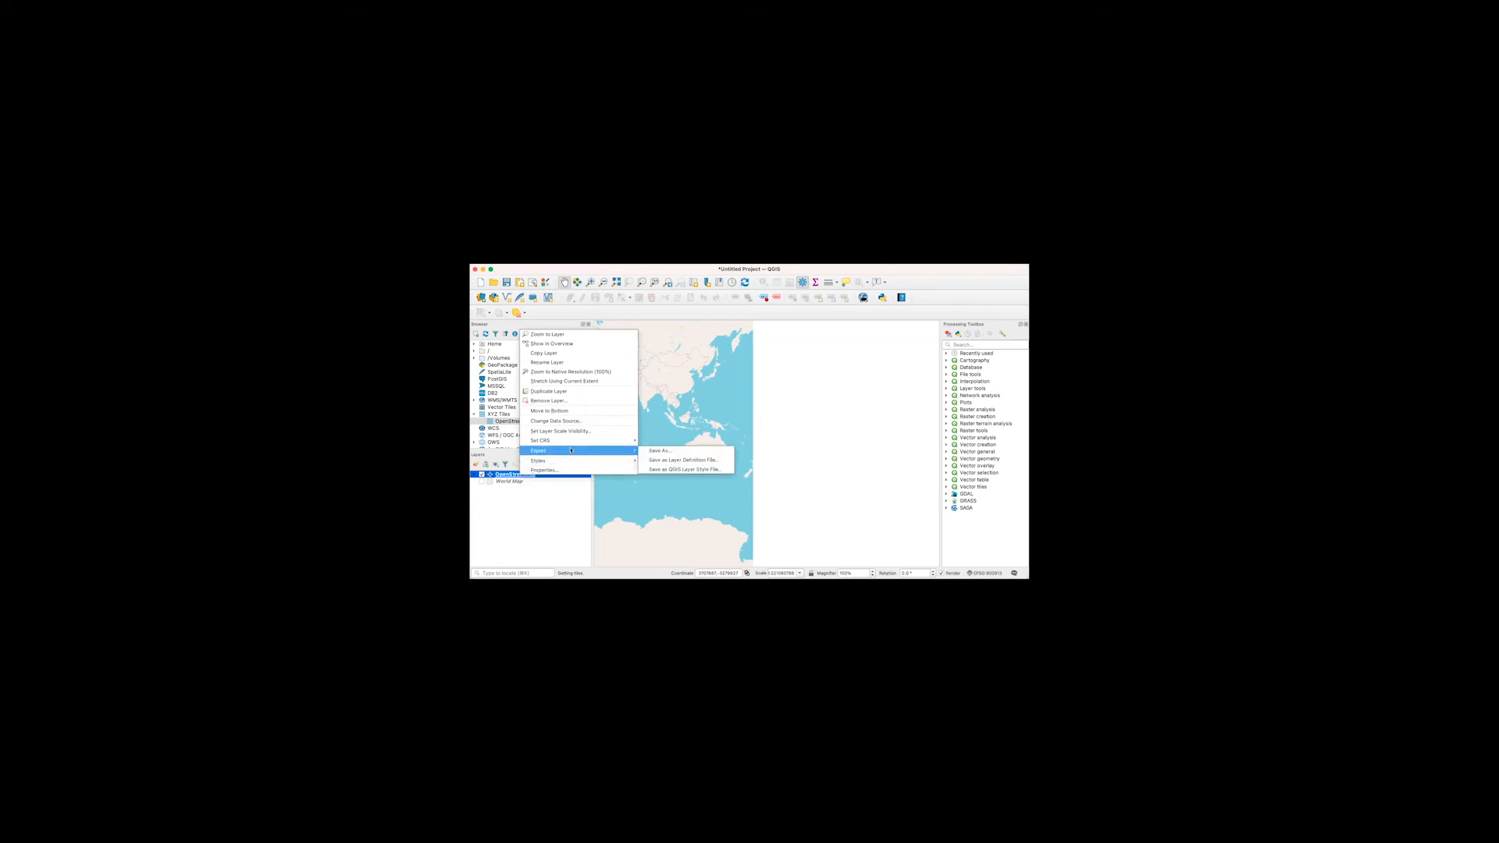
{"action": "left_click", "coordinate": [658, 451]}
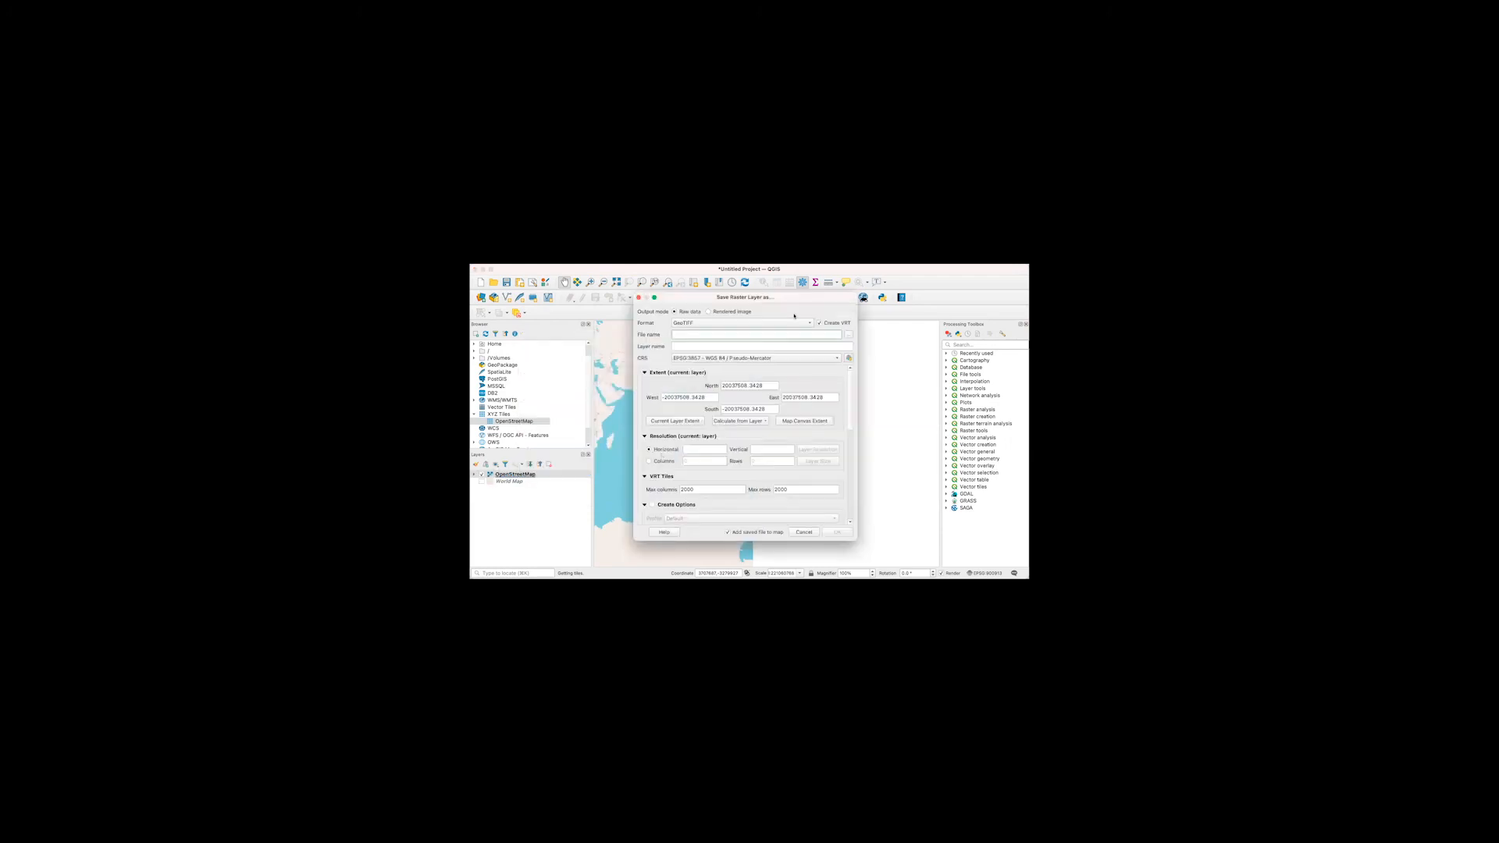
{"action": "left_click", "coordinate": [799, 323]}
{"action": "scroll", "coordinate": [795, 336], "scroll_direction": "down", "scroll_amount": 5}
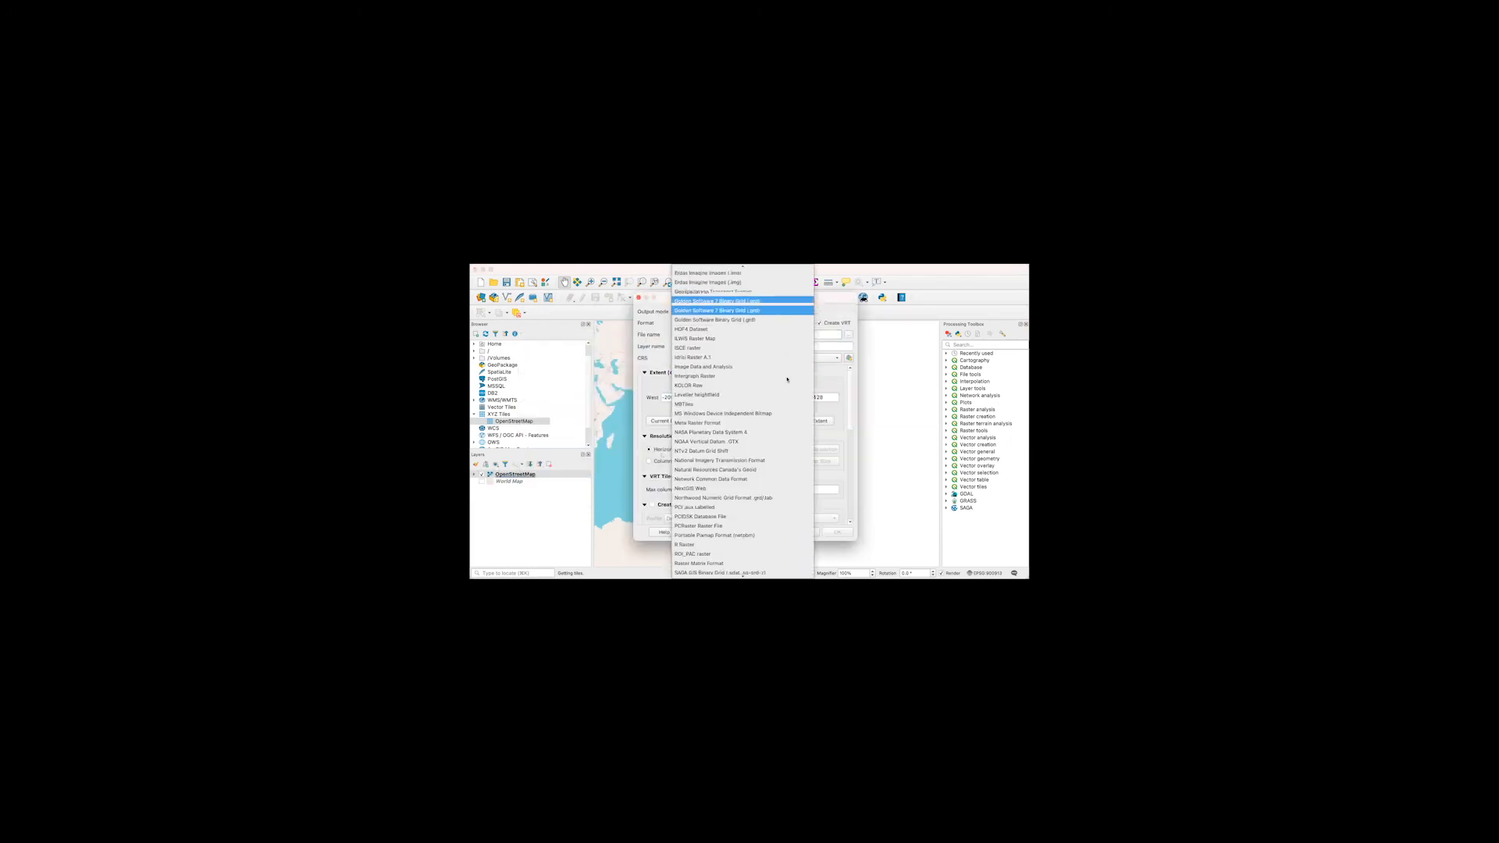
{"action": "scroll", "coordinate": [787, 379], "scroll_direction": "up", "scroll_amount": 5}
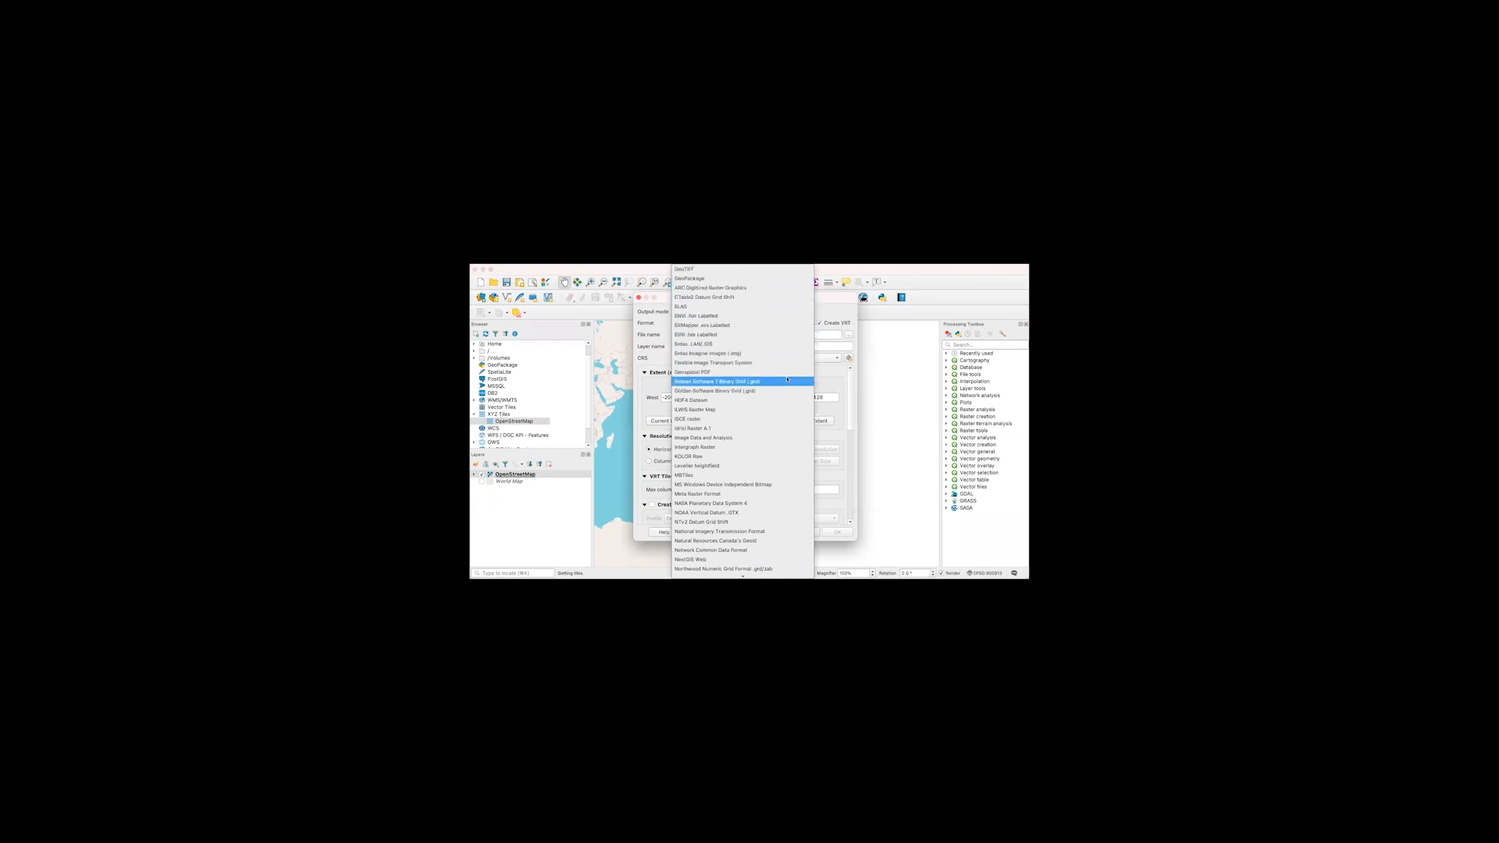
{"action": "key", "text": "Down"}
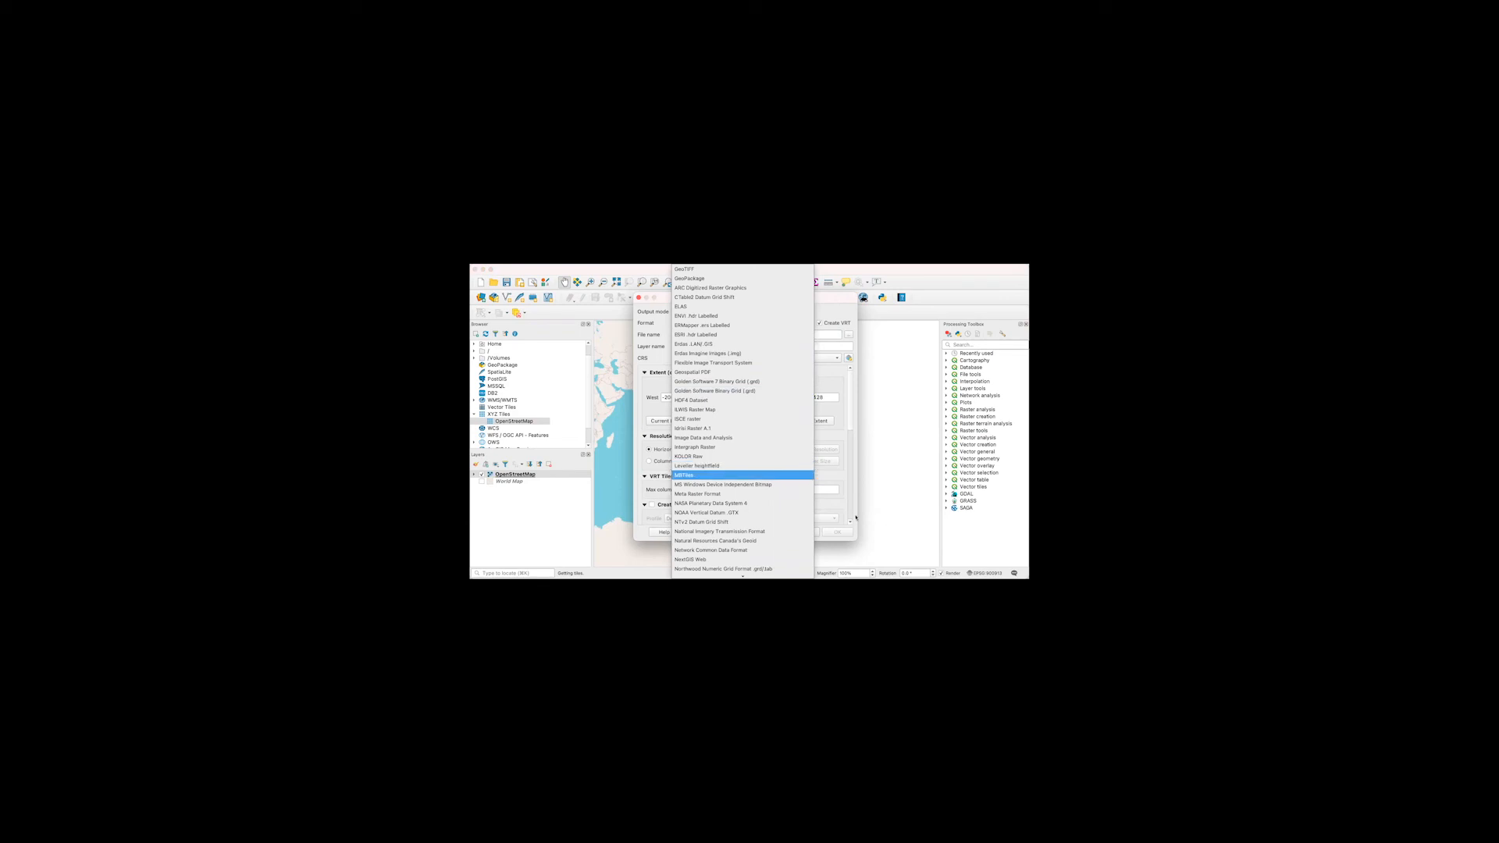
{"action": "left_click", "coordinate": [816, 532]}
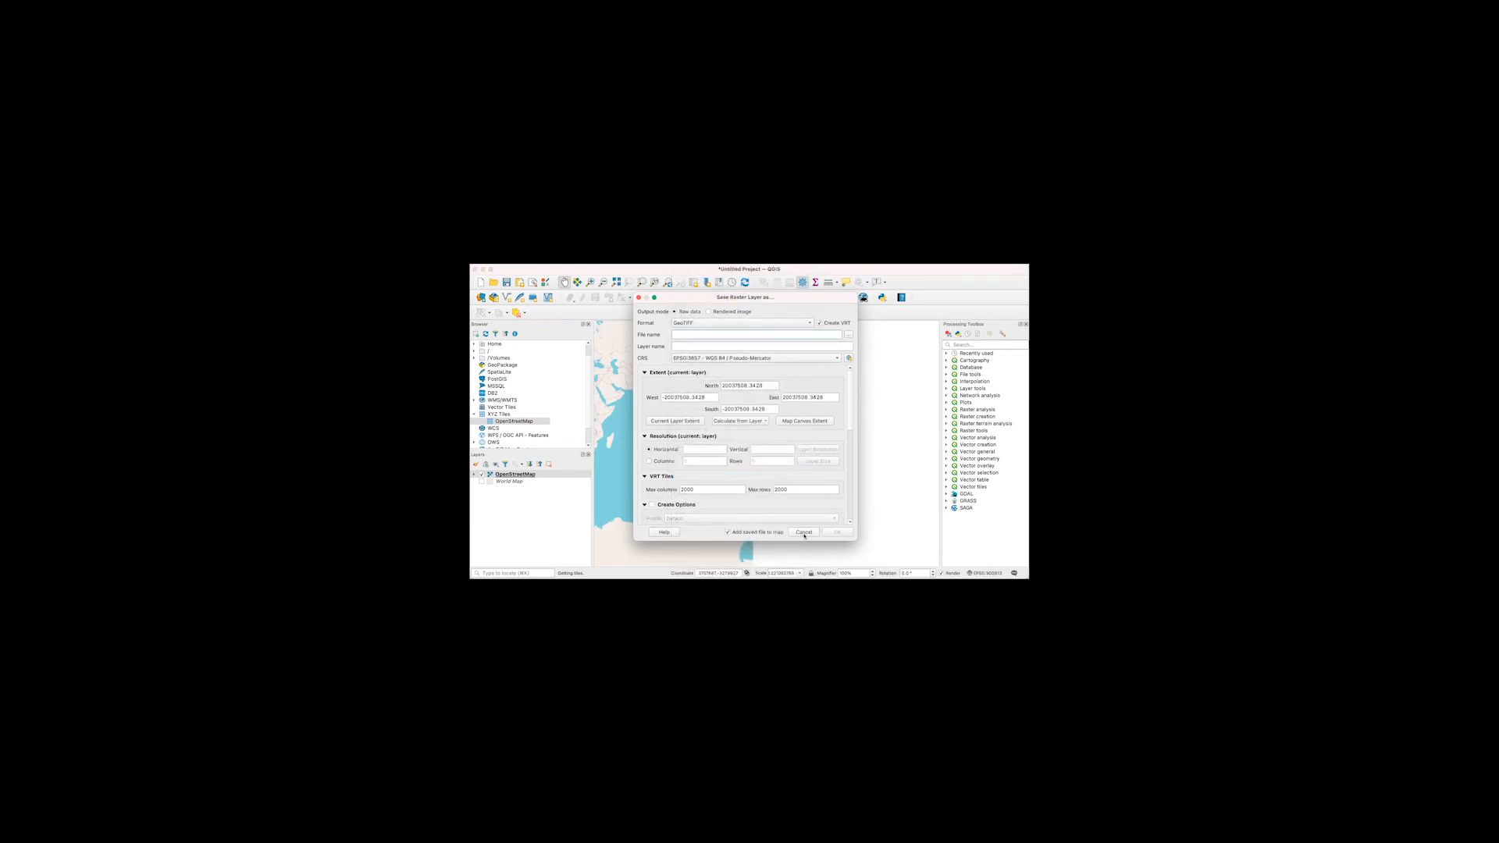
{"action": "left_click", "coordinate": [804, 532]}
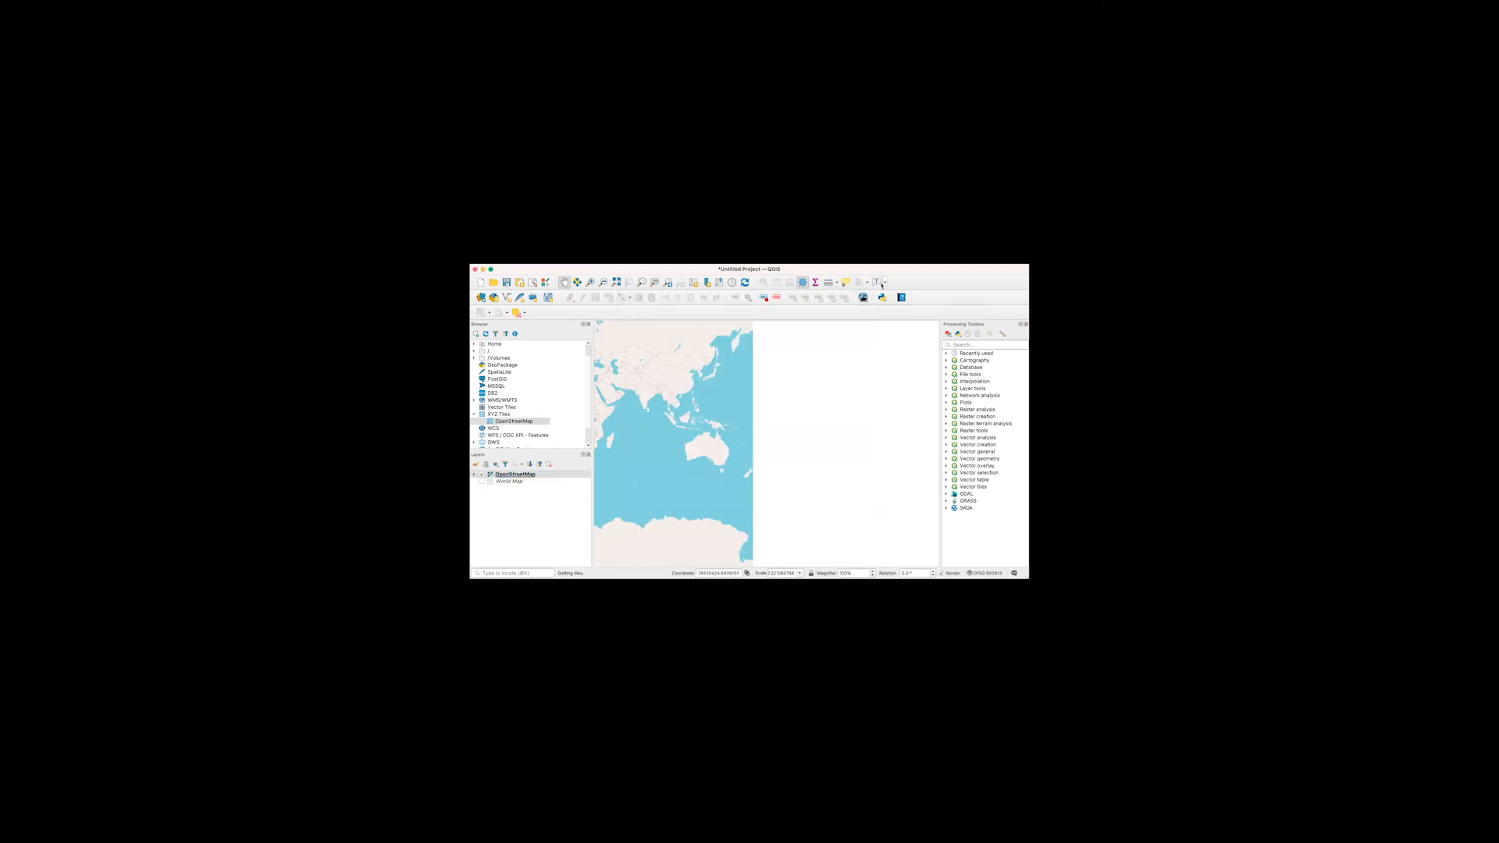